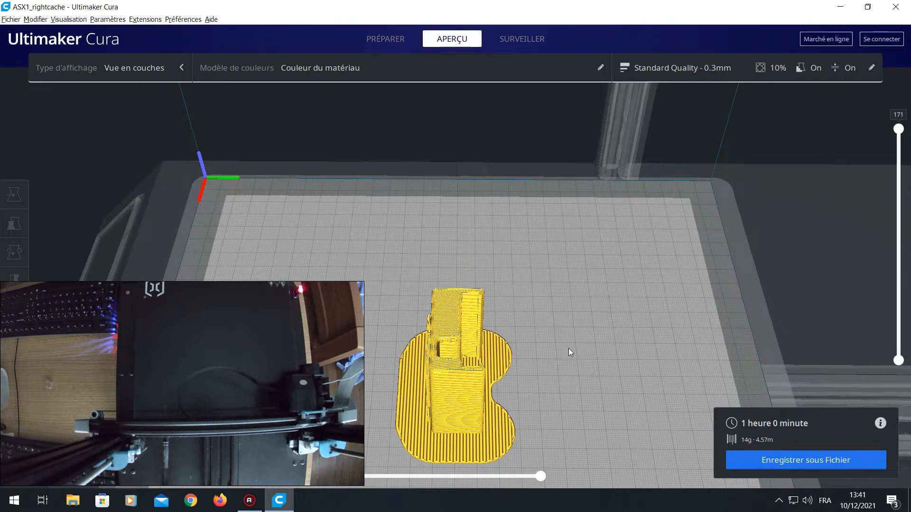
# - Lower the layer preview to layer 1 to inspect the raft's base lines from above
pyautogui.moveTo(569, 355)
pyautogui.mouseDown(button='right')
pyautogui.moveTo(572, 341)
pyautogui.moveTo(569, 351)
pyautogui.mouseUp(button='right')
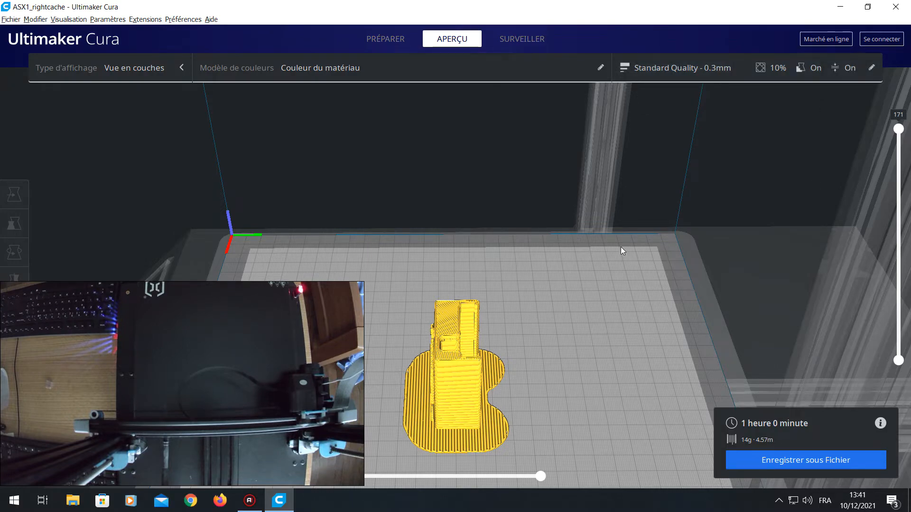
pyautogui.moveTo(620, 247); pyautogui.dragTo(628, 280, button='right')
pyautogui.scroll(2, 628, 281)
pyautogui.scroll(1, 628, 281)
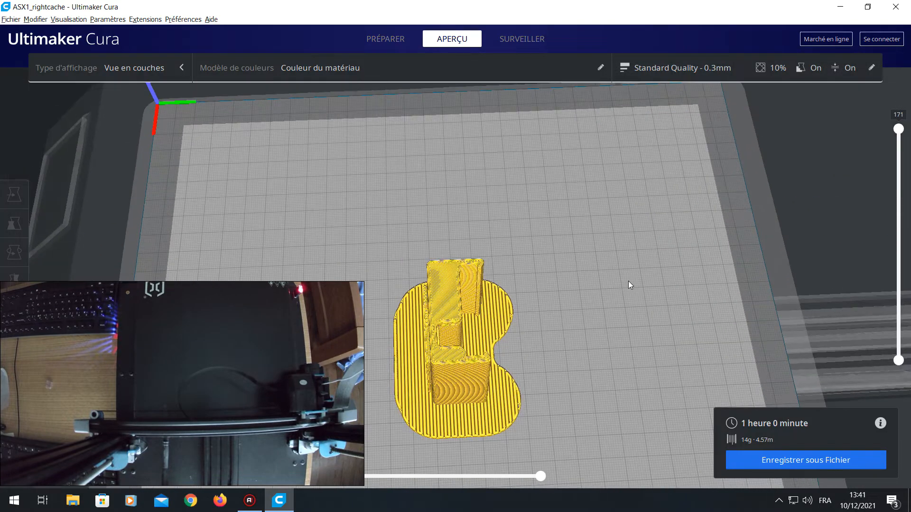
pyautogui.scroll(1, 628, 281)
pyautogui.moveTo(897, 127); pyautogui.dragTo(889, 390)
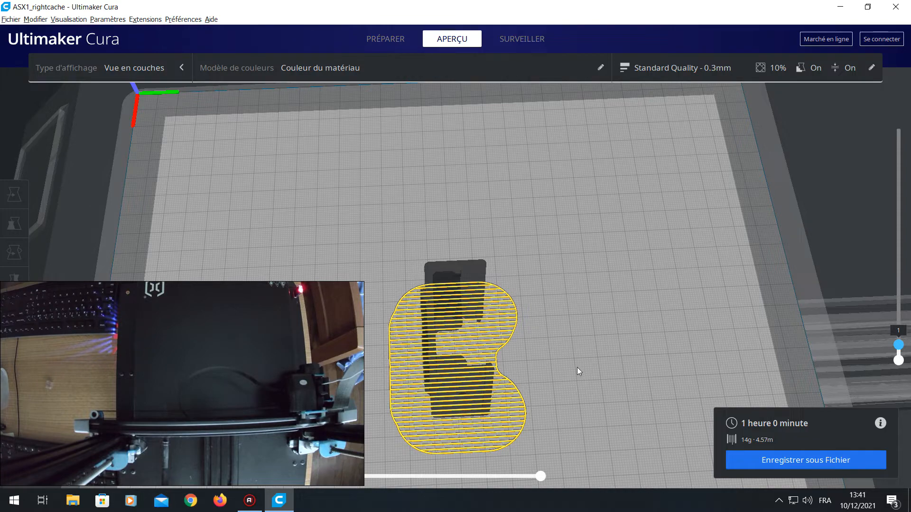
pyautogui.moveTo(608, 361); pyautogui.dragTo(616, 359, button='right')
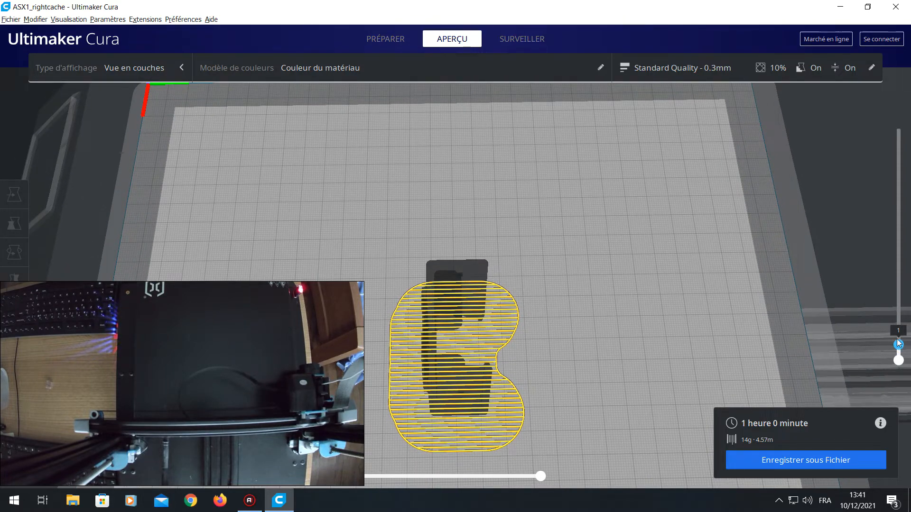
# - Step the layer preview up through layers 2 and 3 of the raft and restore the full view up to layer 171
pyautogui.moveTo(898, 339); pyautogui.dragTo(898, 337)
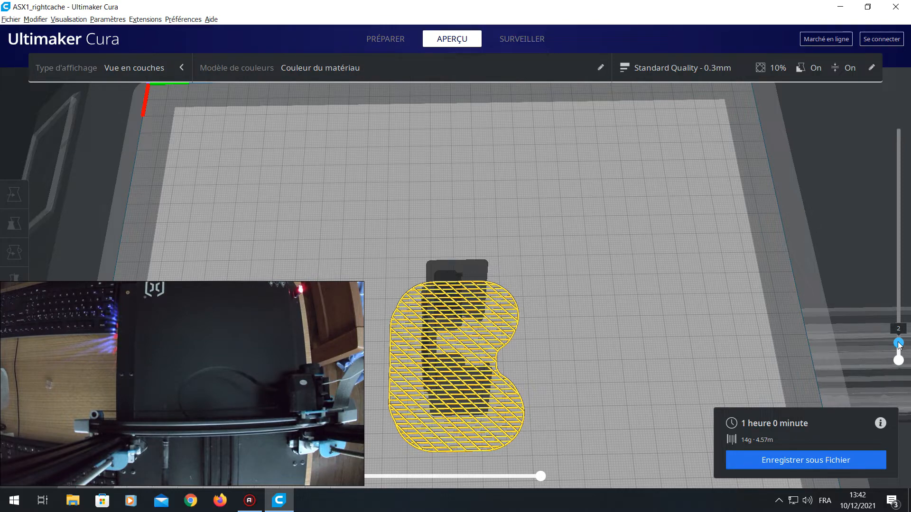
pyautogui.moveTo(898, 345); pyautogui.dragTo(899, 338)
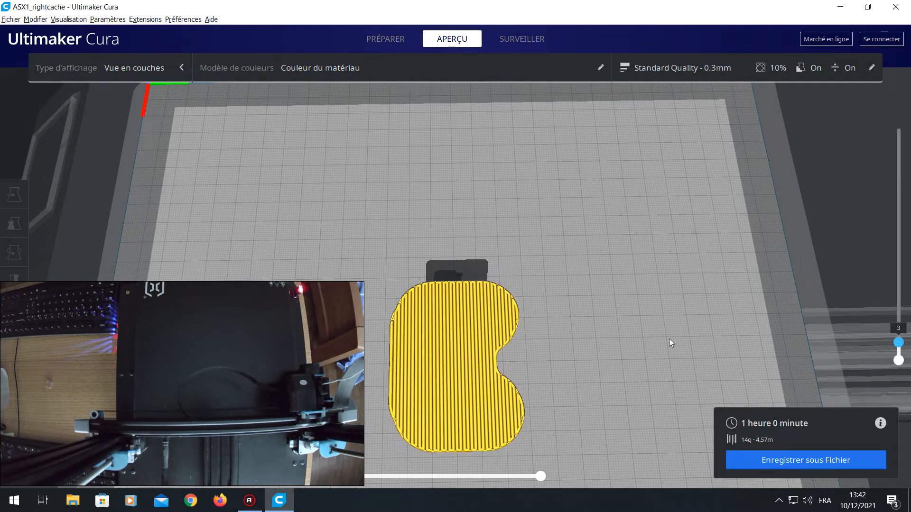
pyautogui.scroll(3, 589, 341)
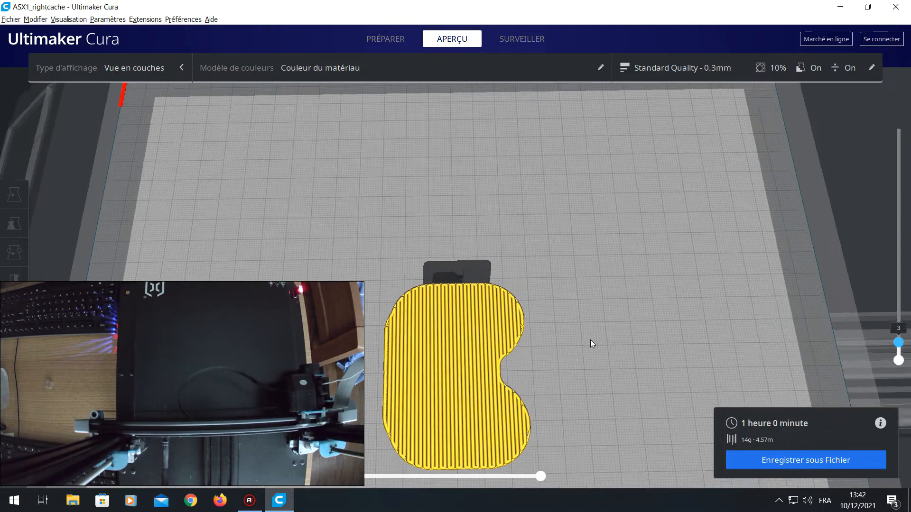
pyautogui.moveTo(590, 340)
pyautogui.mouseDown(button='right')
pyautogui.moveTo(595, 313)
pyautogui.moveTo(597, 348)
pyautogui.mouseUp(button='right')
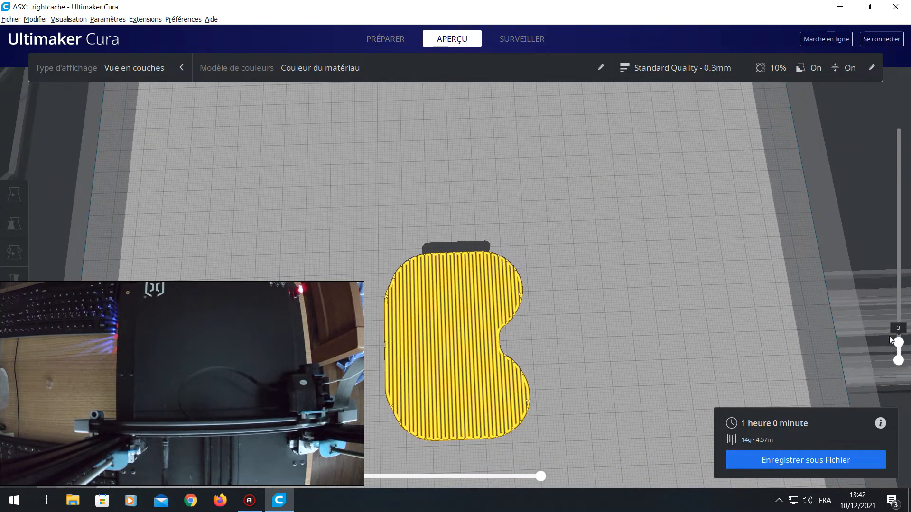
pyautogui.moveTo(899, 342); pyautogui.dragTo(898, 128)
pyautogui.moveTo(711, 275)
pyautogui.mouseDown(button='right')
pyautogui.moveTo(678, 287)
pyautogui.moveTo(792, 295)
pyautogui.moveTo(647, 330)
pyautogui.moveTo(584, 357)
pyautogui.moveTo(389, 357)
pyautogui.moveTo(471, 354)
pyautogui.moveTo(709, 269)
pyautogui.mouseUp(button='right')
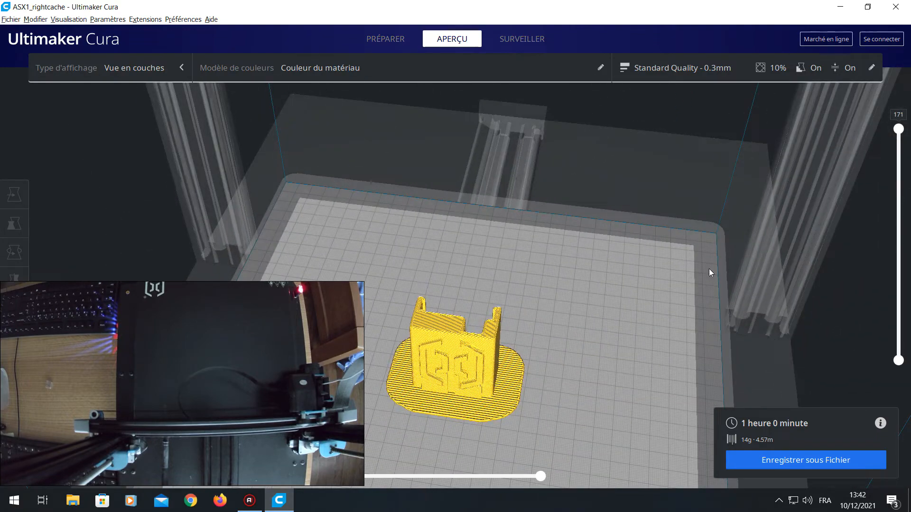
# - Open the print settings and look through the raft parameters of Adhérence du plateau, from adhesion type to print speeds
pyautogui.click(852, 71)
pyautogui.click(769, 292)
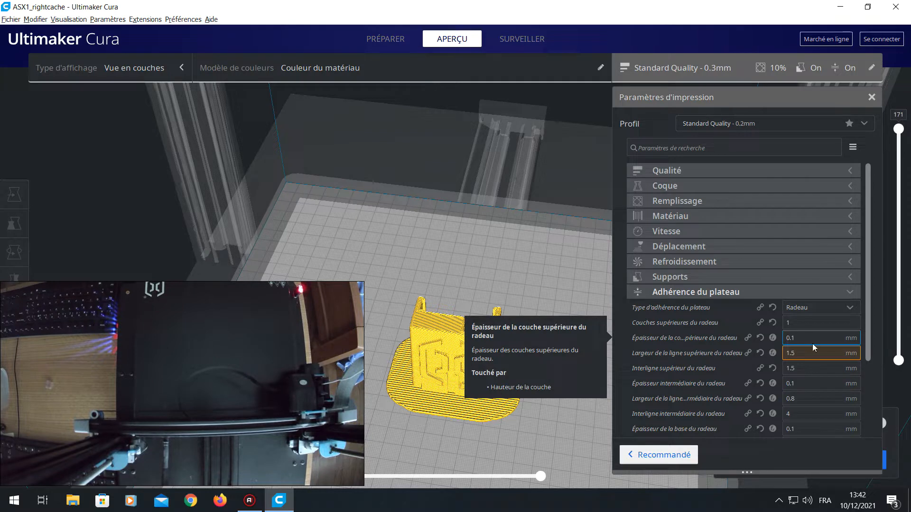
pyautogui.moveTo(866, 335); pyautogui.dragTo(876, 415)
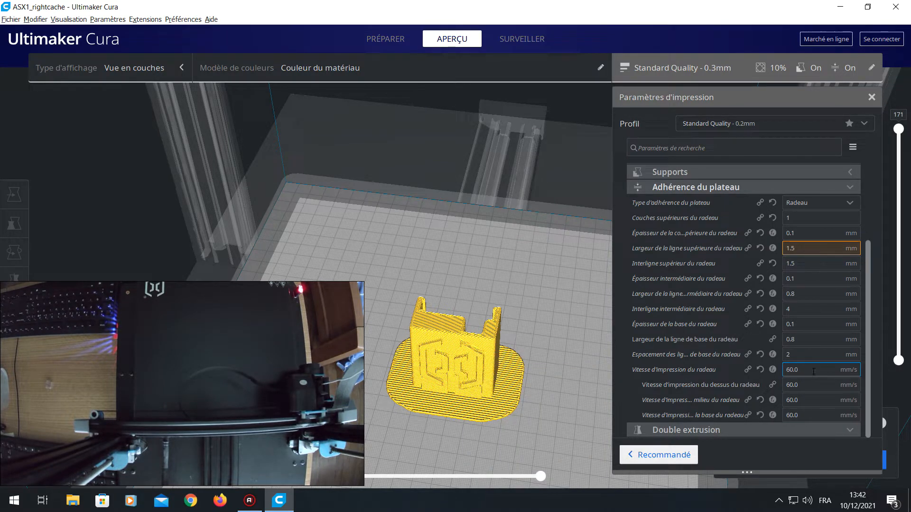
pyautogui.moveTo(868, 343); pyautogui.dragTo(871, 321)
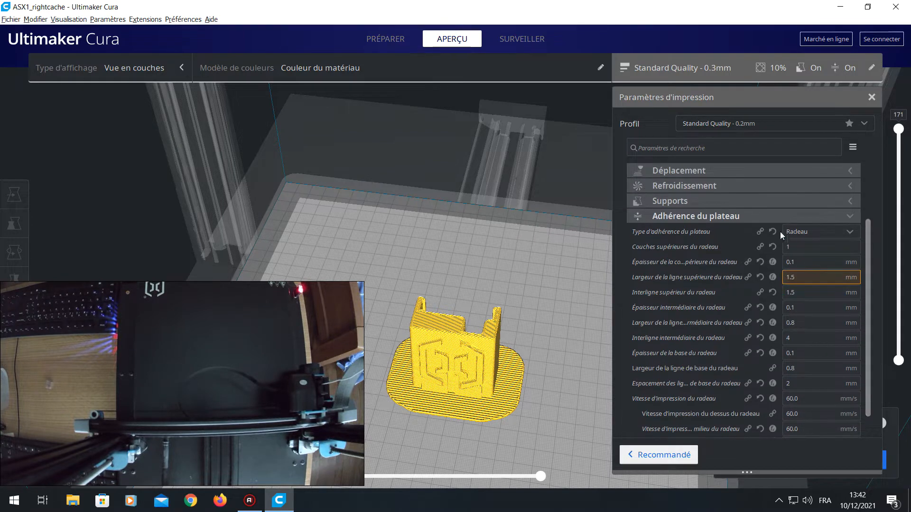
pyautogui.scroll(4, 869, 262)
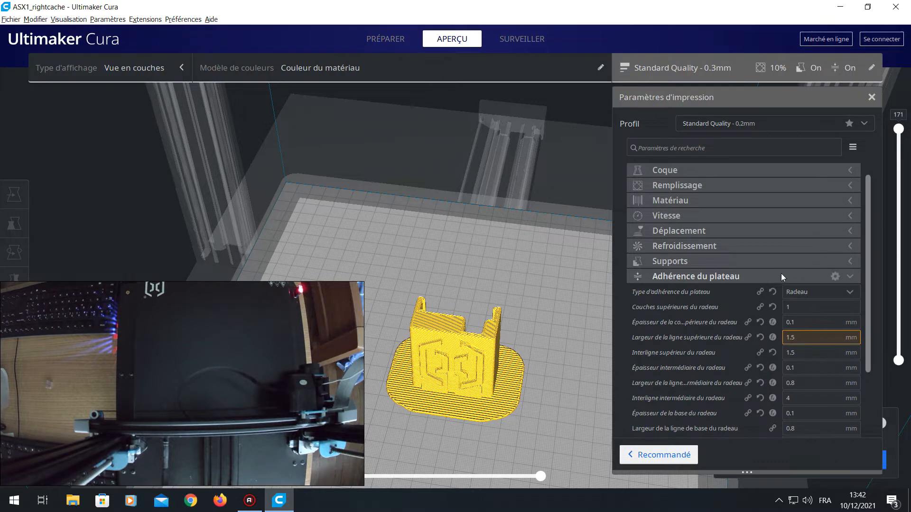
# - Expand the Déplacement settings and look up Mode de détours and its neighbouring options in the setting visibility list
pyautogui.click(708, 229)
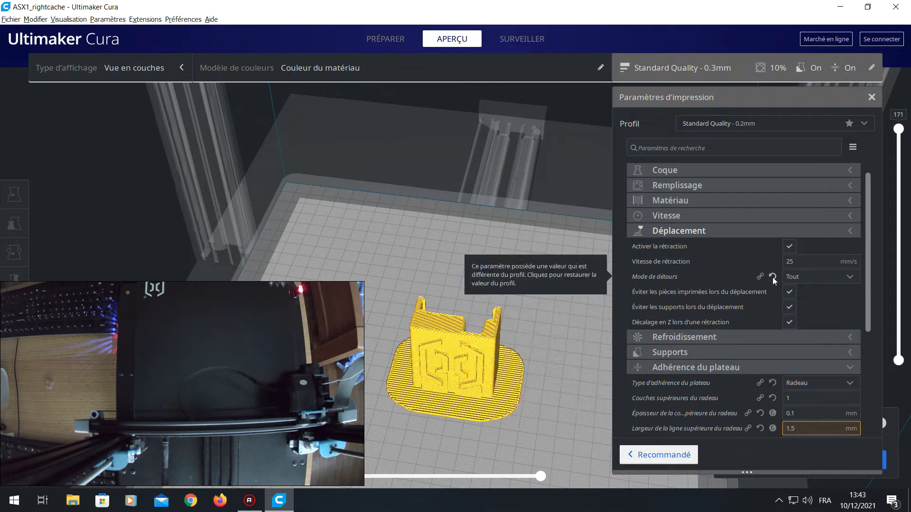
pyautogui.moveTo(657, 277)
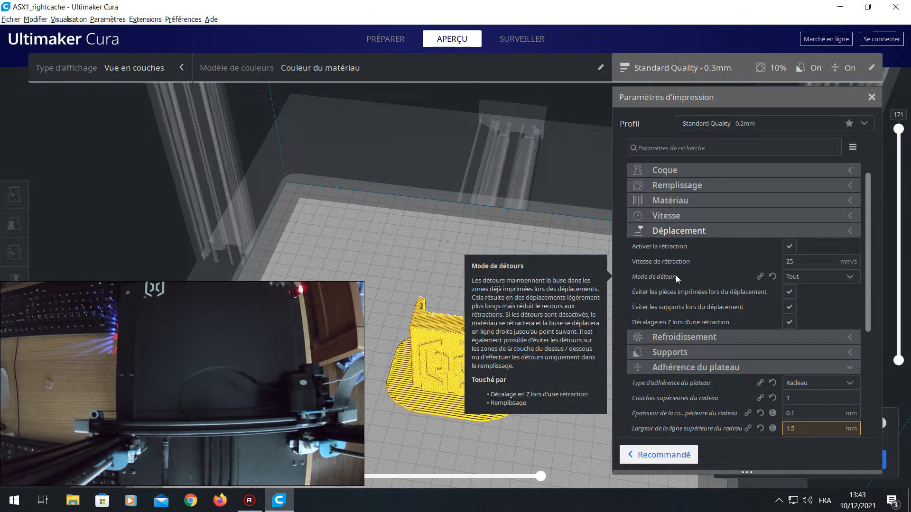
pyautogui.click(108, 19)
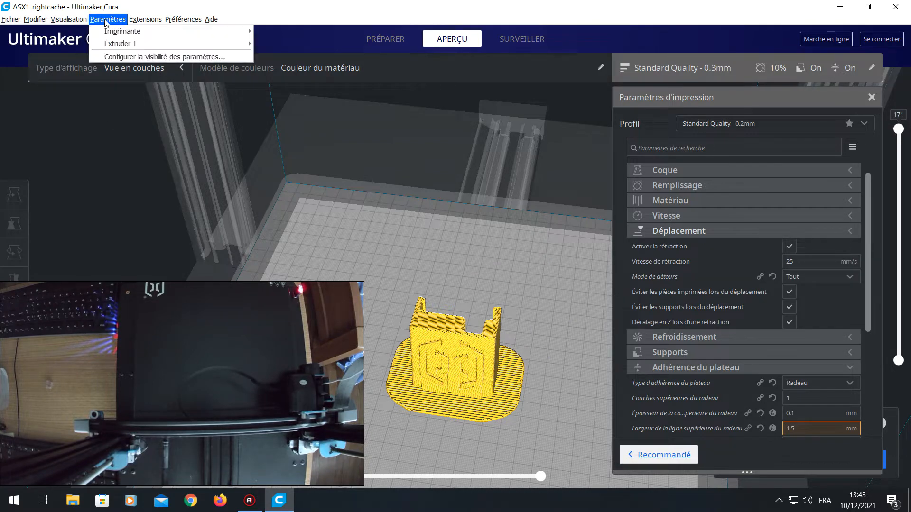
pyautogui.click(140, 57)
pyautogui.moveTo(475, 84); pyautogui.dragTo(688, 108)
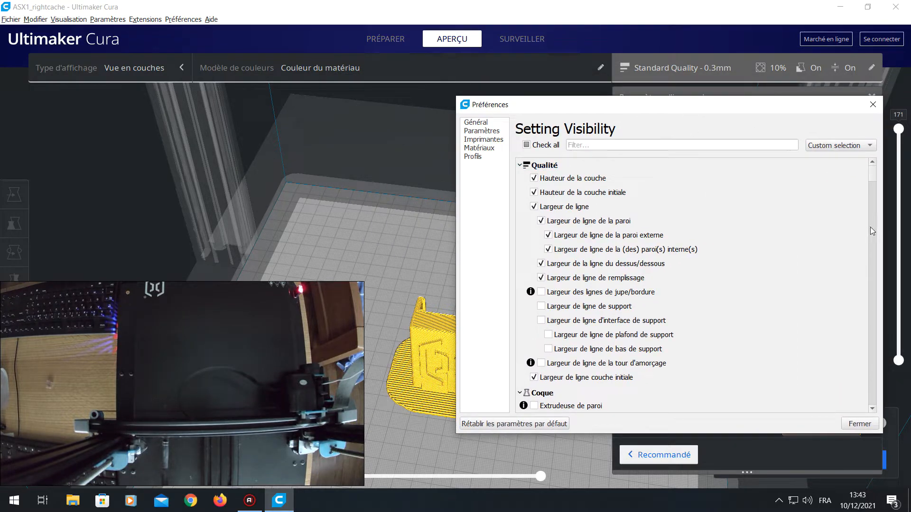
pyautogui.moveTo(871, 174); pyautogui.dragTo(877, 272)
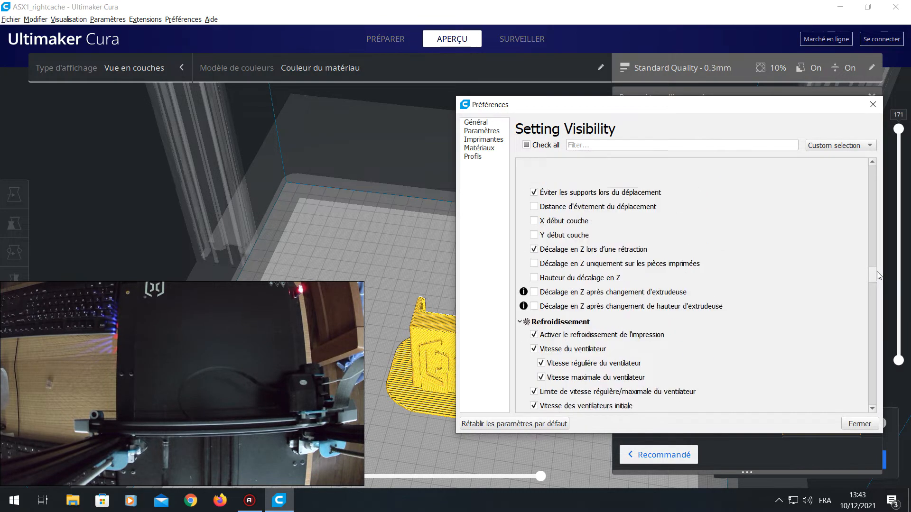
pyautogui.scroll(6, 784, 275)
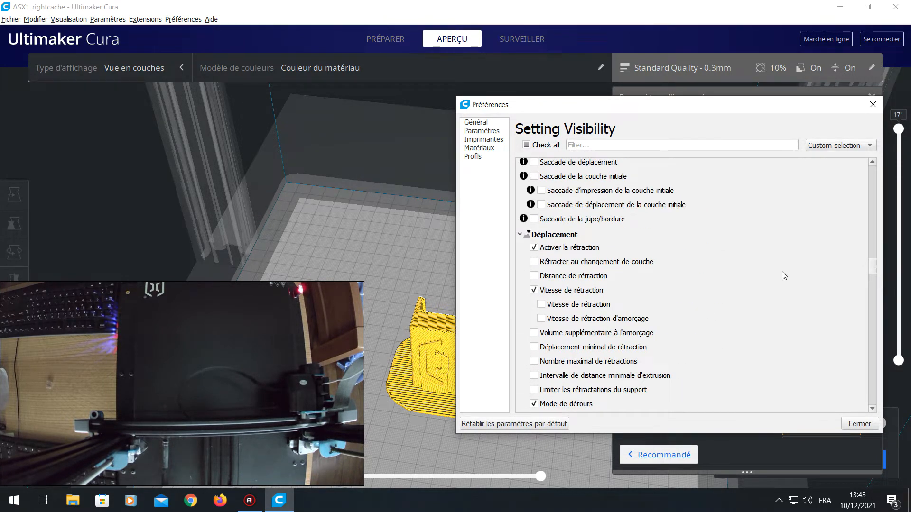
pyautogui.scroll(-4, 784, 275)
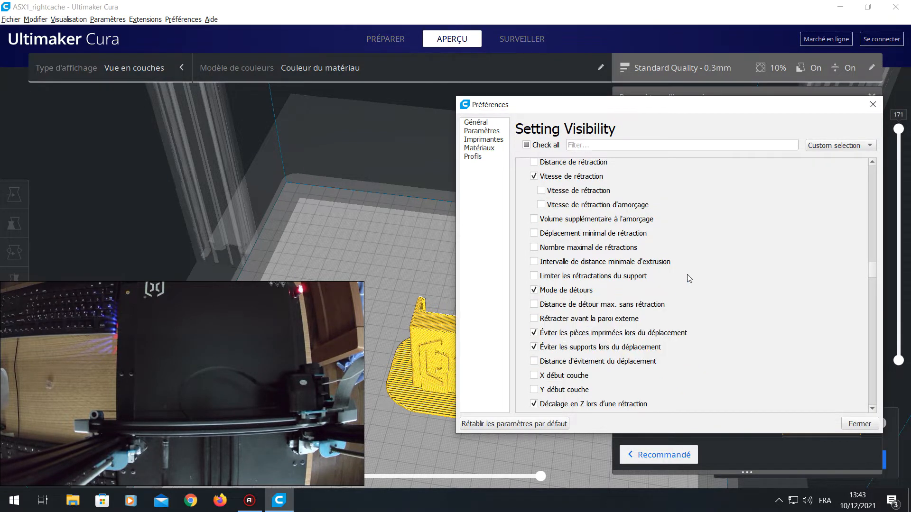
pyautogui.scroll(-1, 771, 256)
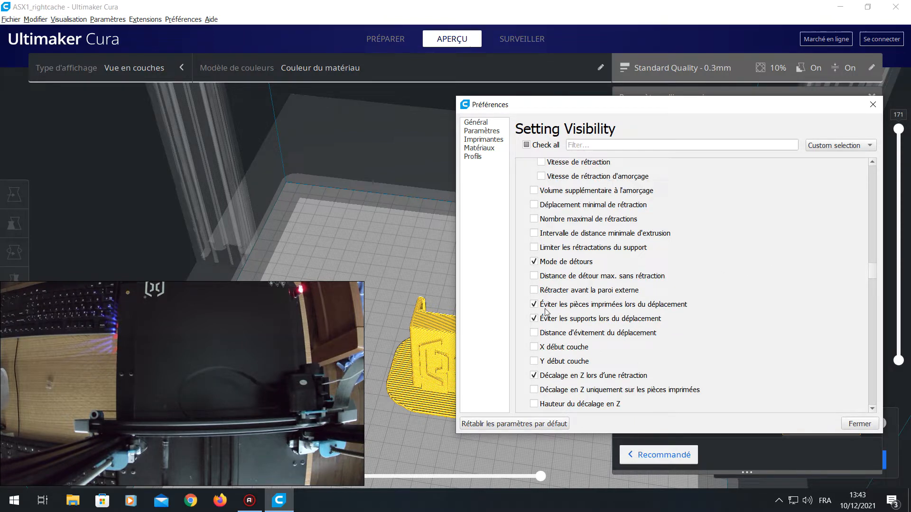
pyautogui.moveTo(647, 309)
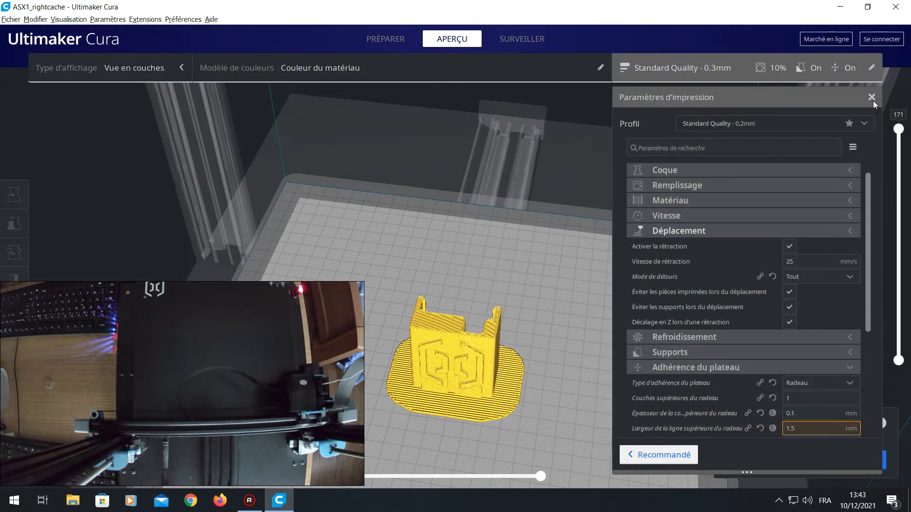
pyautogui.click(872, 104)
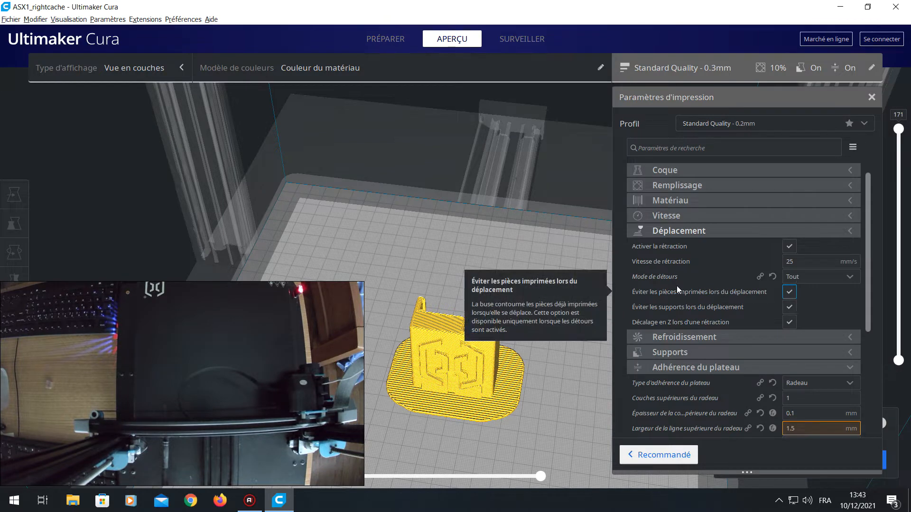
# - Select Tout for Mode de détours, collapse the Déplacement settings and close the print settings
pyautogui.click(823, 278)
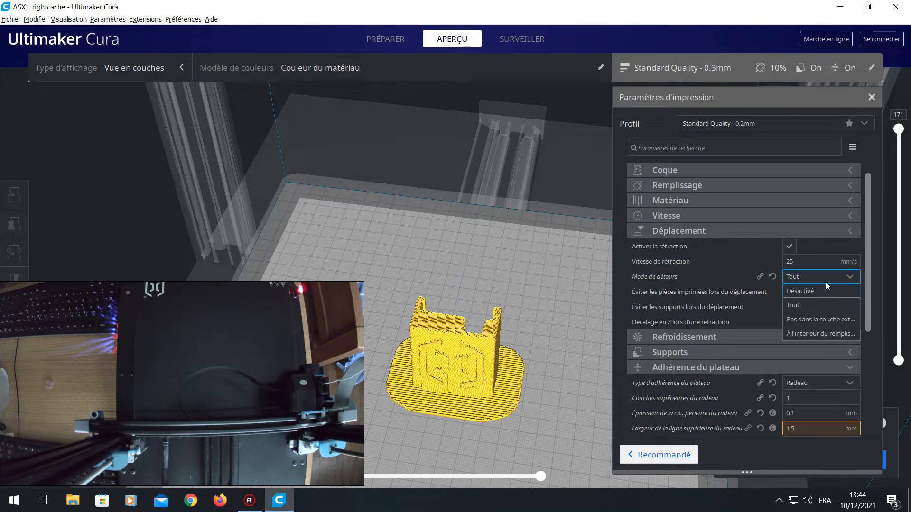
pyautogui.click(822, 306)
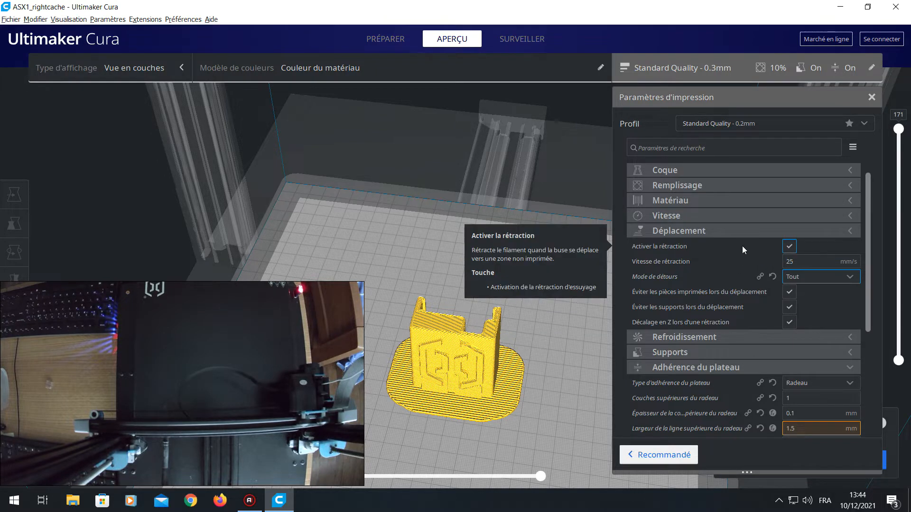
pyautogui.click(801, 230)
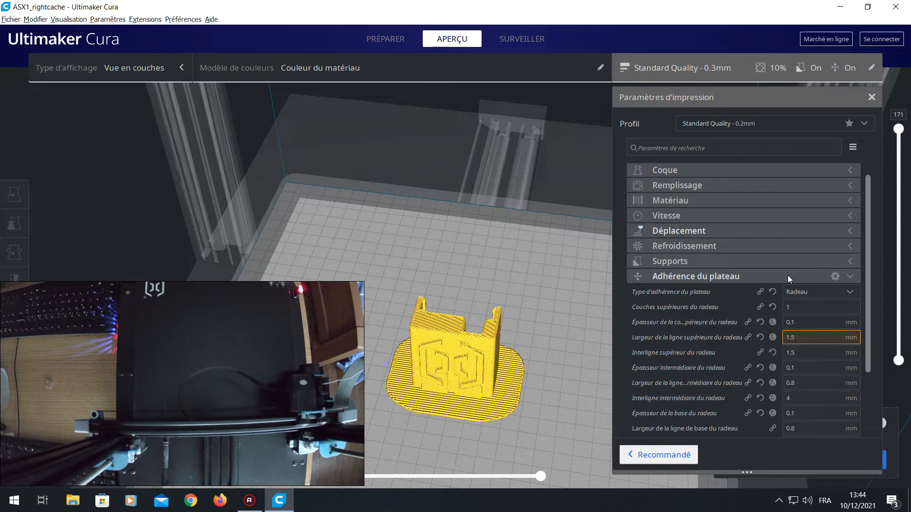
pyautogui.click(871, 97)
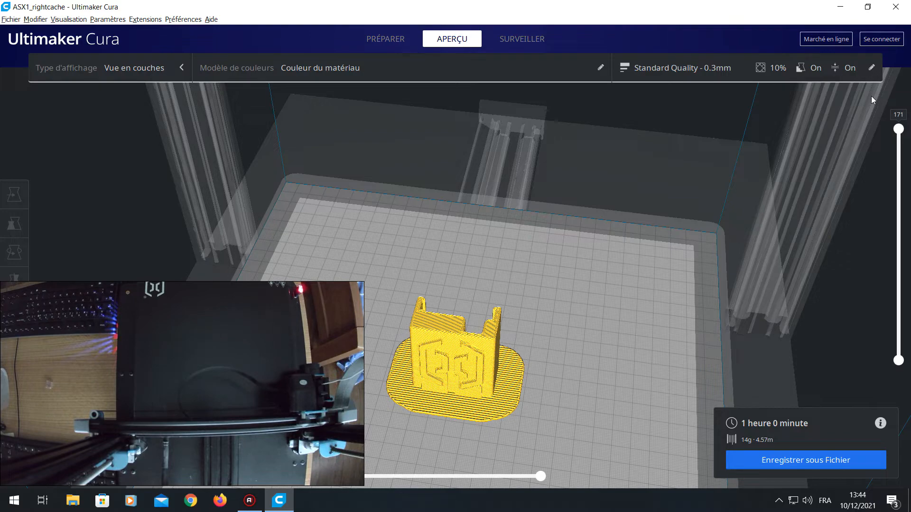
pyautogui.moveTo(753, 188); pyautogui.dragTo(700, 231, button='right')
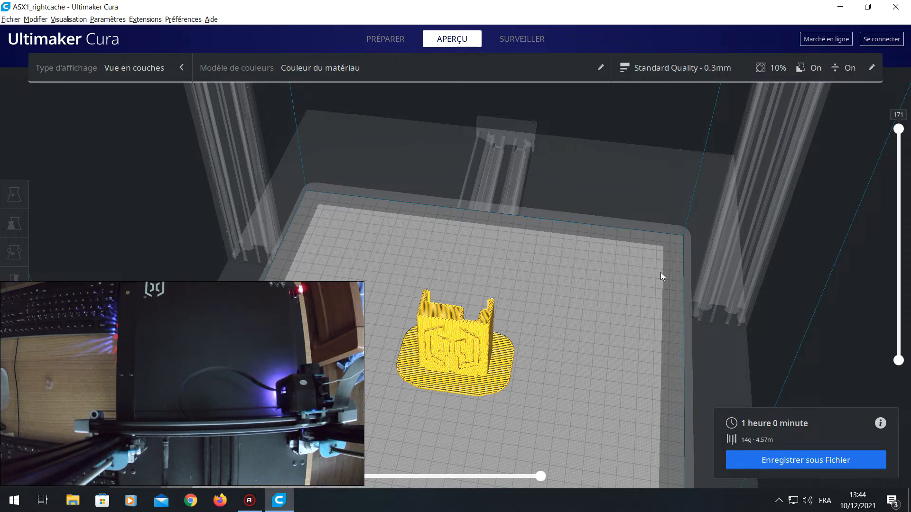
# - Reopen the print settings and review the print, wall, travel and initial layer speeds under Vitesse
pyautogui.click(860, 70)
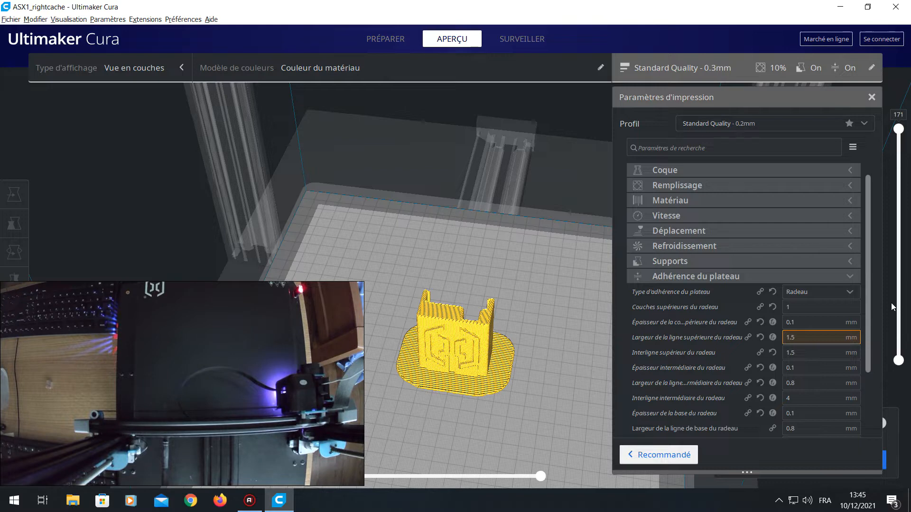
pyautogui.click(772, 275)
pyautogui.click(756, 231)
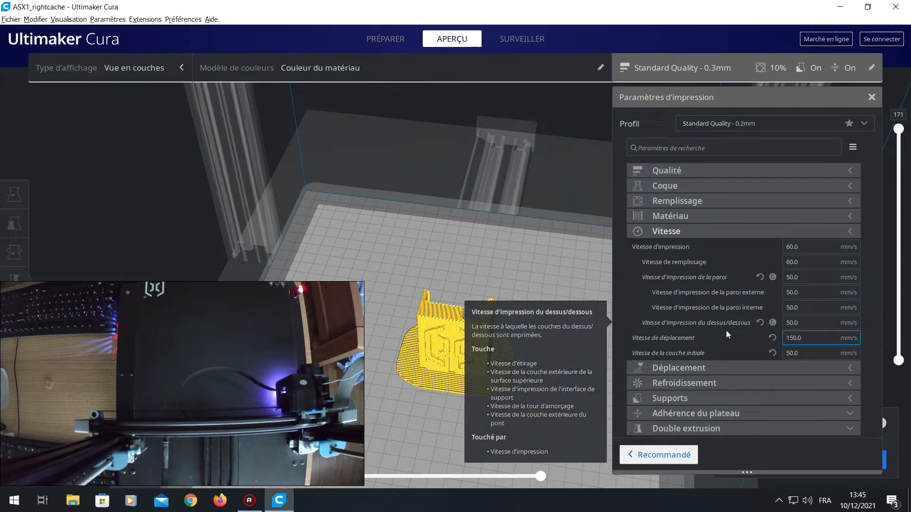
pyautogui.click(808, 231)
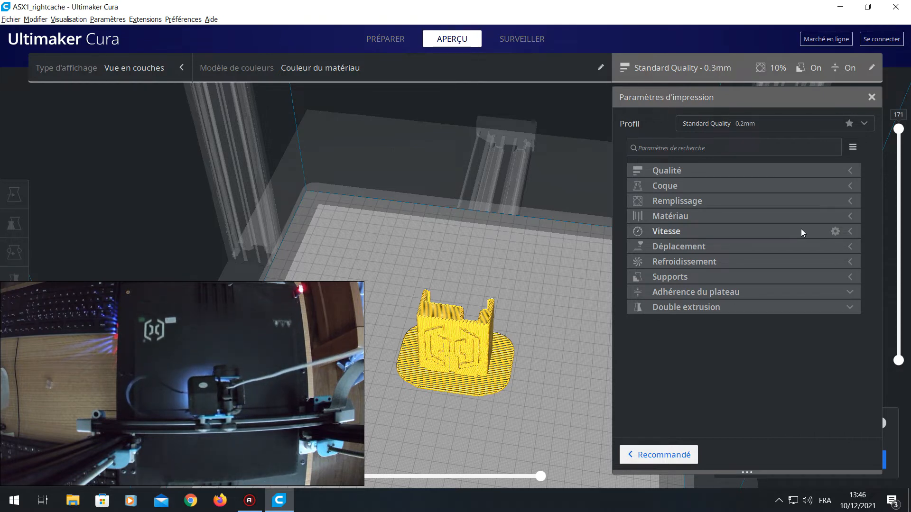
# - Expand Adhérence du plateau again and examine the raft's intermediate line width and Interligne intermédiaire du radeau
pyautogui.click(721, 293)
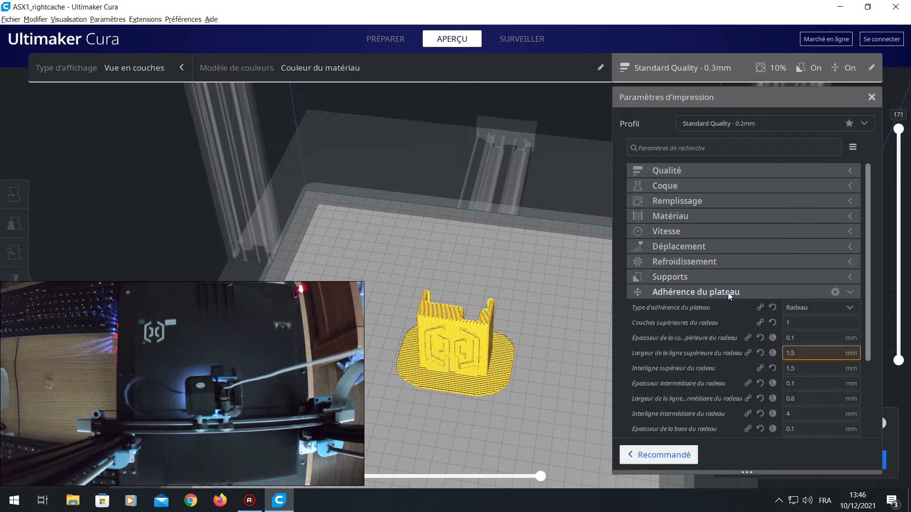
pyautogui.scroll(-2, 754, 344)
pyautogui.scroll(-3, 731, 353)
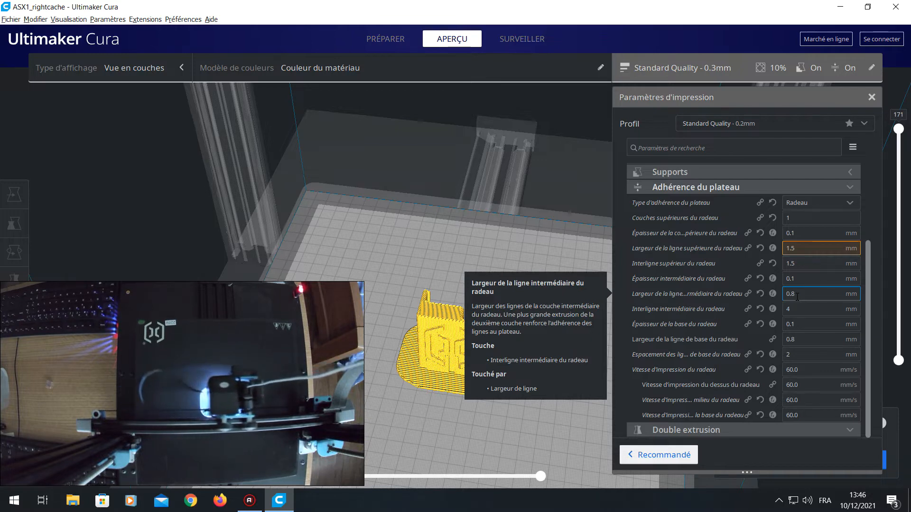
pyautogui.click(823, 312)
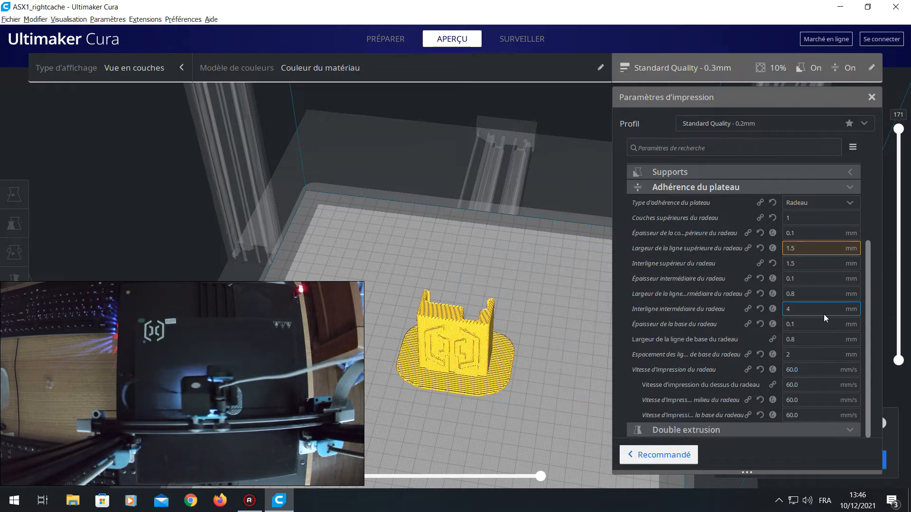
pyautogui.moveTo(808, 250)
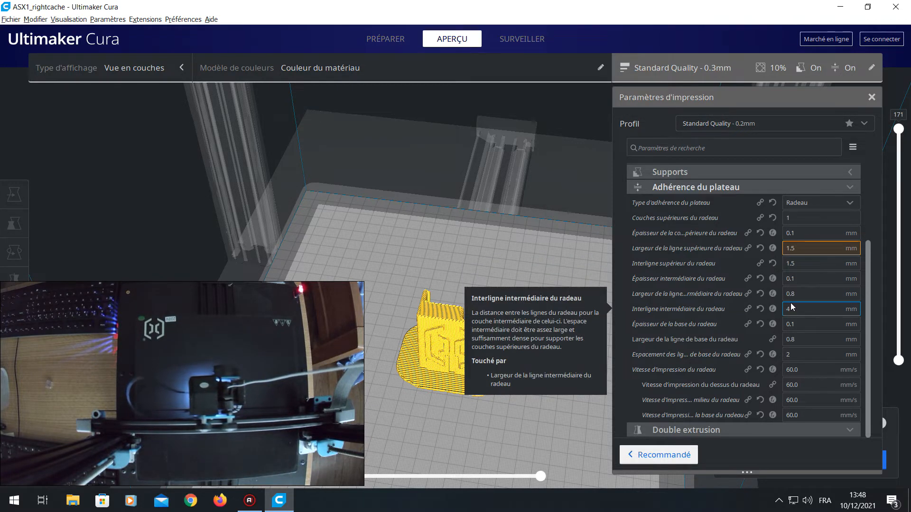
# - Check the raft's Interligne intermédiaire du radeau, and open and close the setting visibility list
pyautogui.write('4')
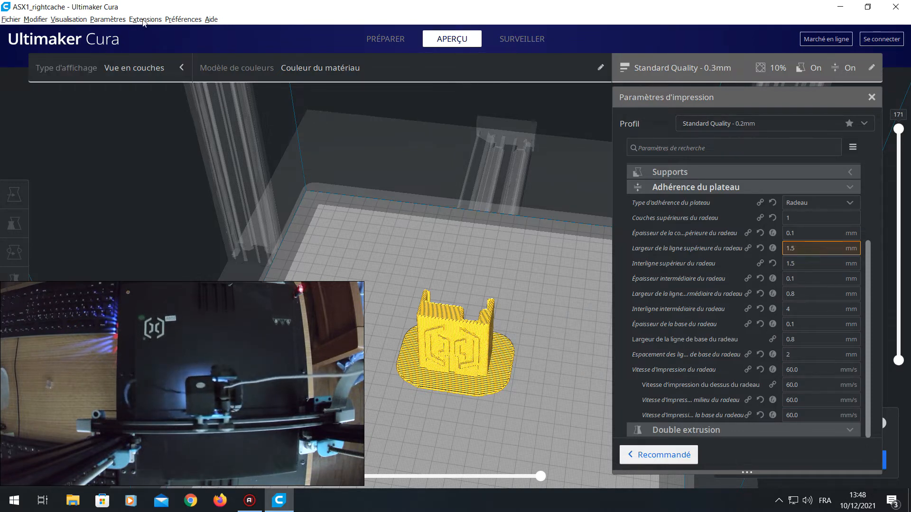
pyautogui.click(112, 19)
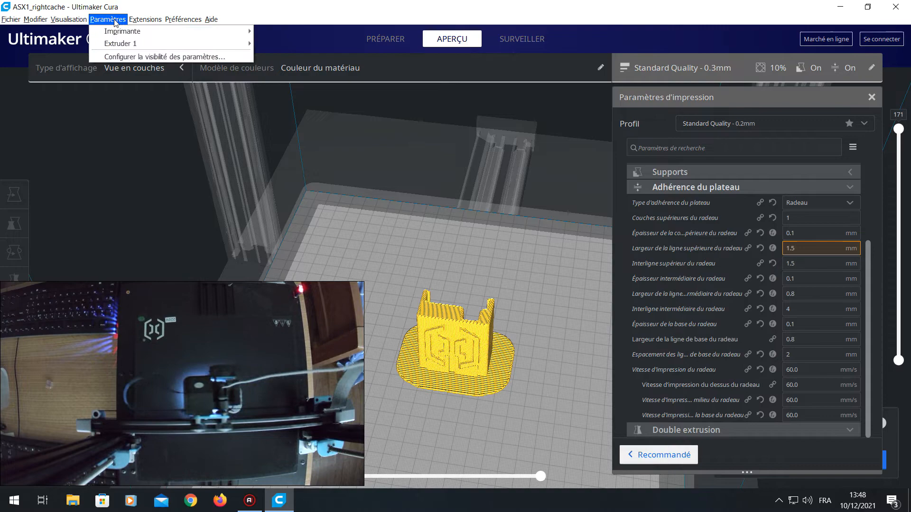
pyautogui.click(148, 54)
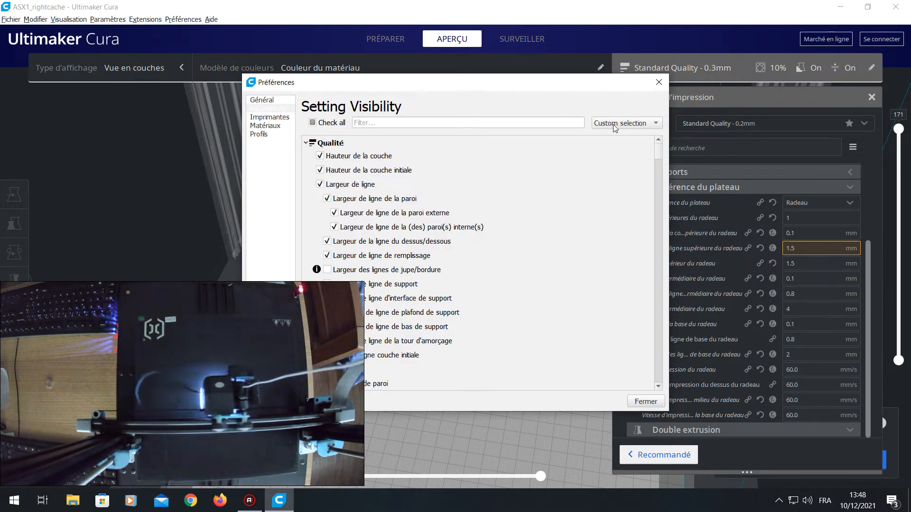
pyautogui.click(658, 82)
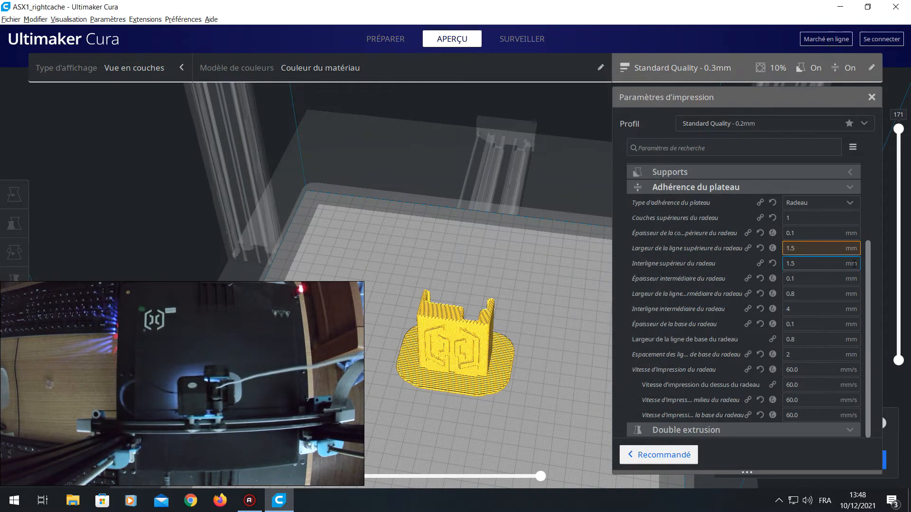
# - Collapse Adhérence du plateau and review the Supports settings down to Activer l'interface de support and its roof and floor options
pyautogui.scroll(4, 820, 238)
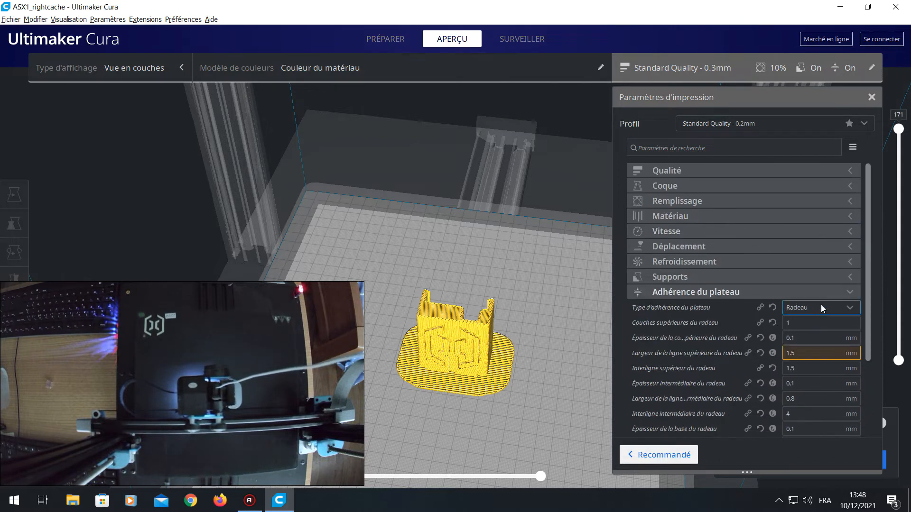
pyautogui.click(784, 292)
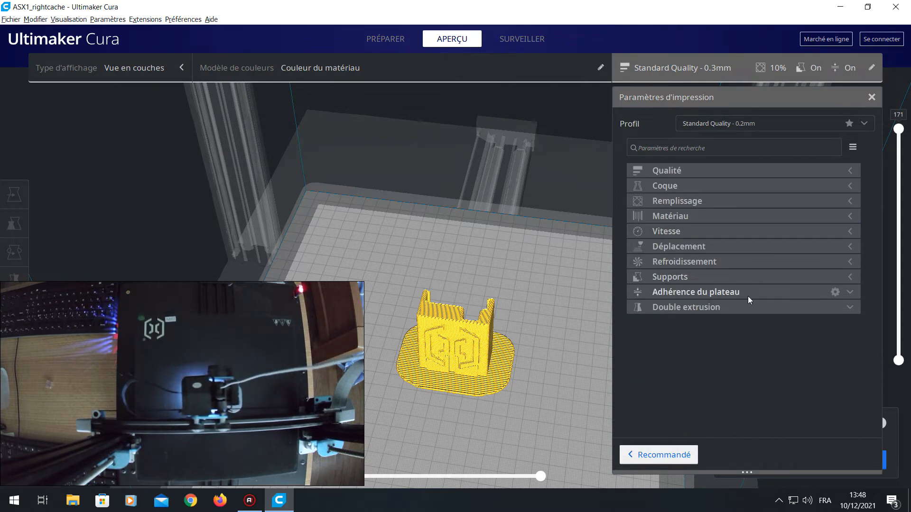
pyautogui.click(753, 275)
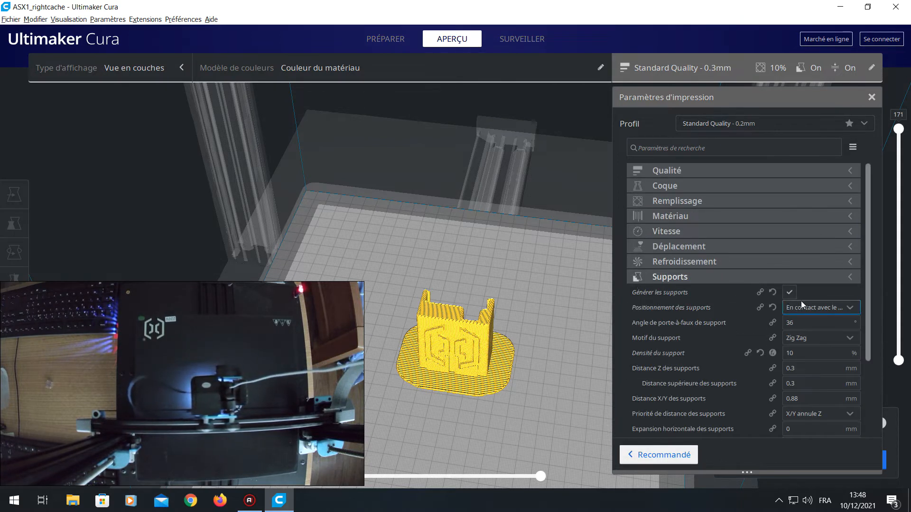
pyautogui.scroll(-3, 806, 303)
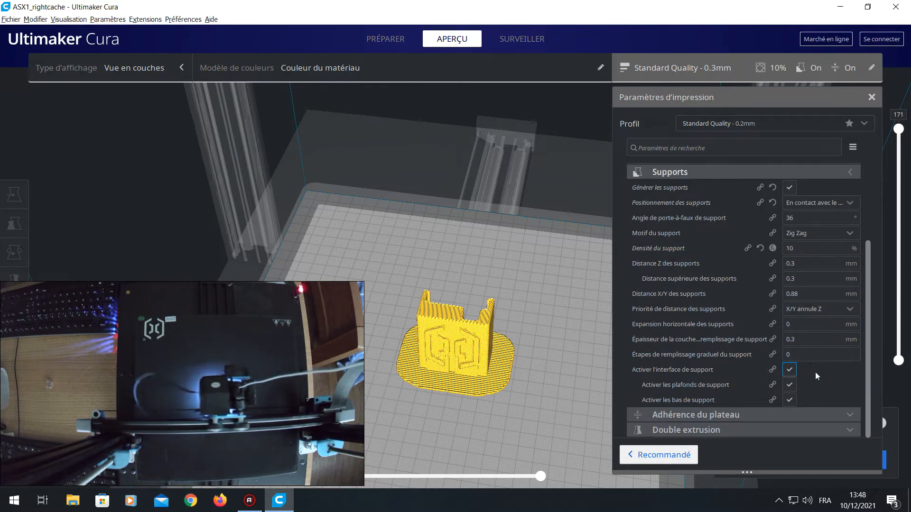
pyautogui.moveTo(691, 375)
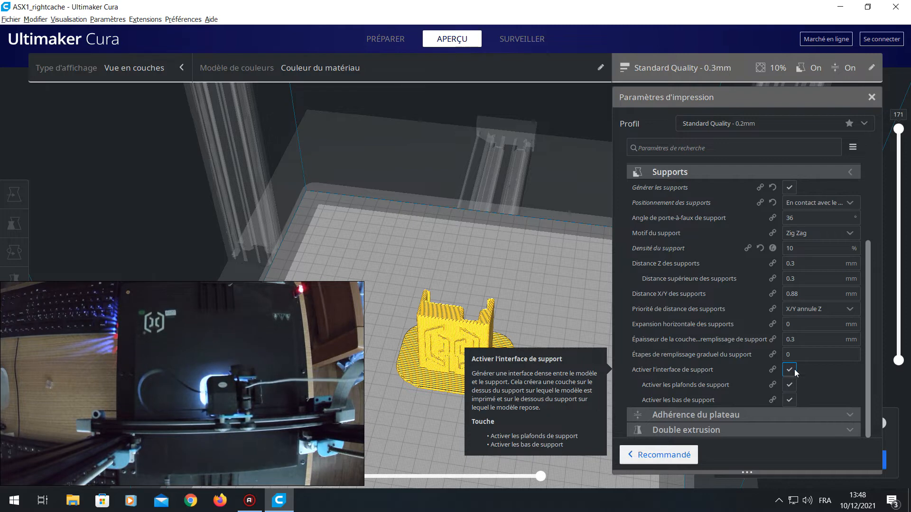
pyautogui.moveTo(795, 386)
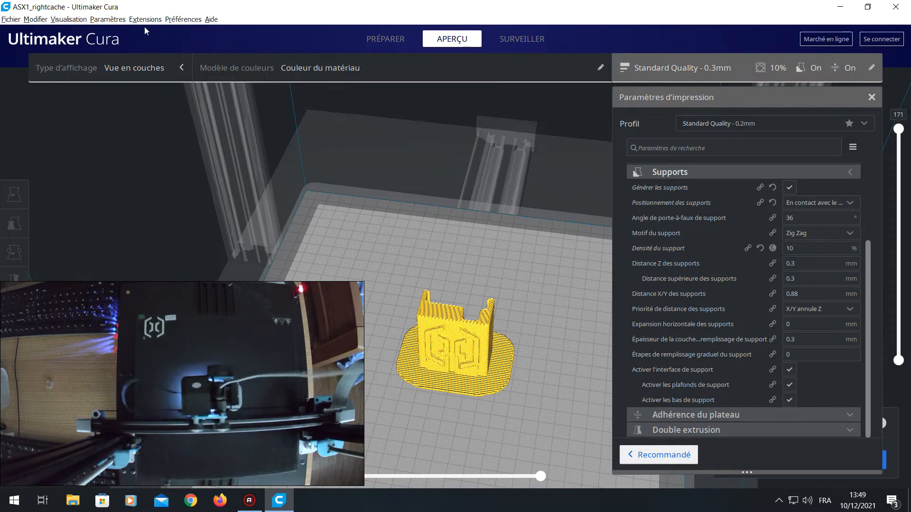
# - Reopen the setting visibility list, move its window clear of the camera overlay and close it
pyautogui.click(114, 21)
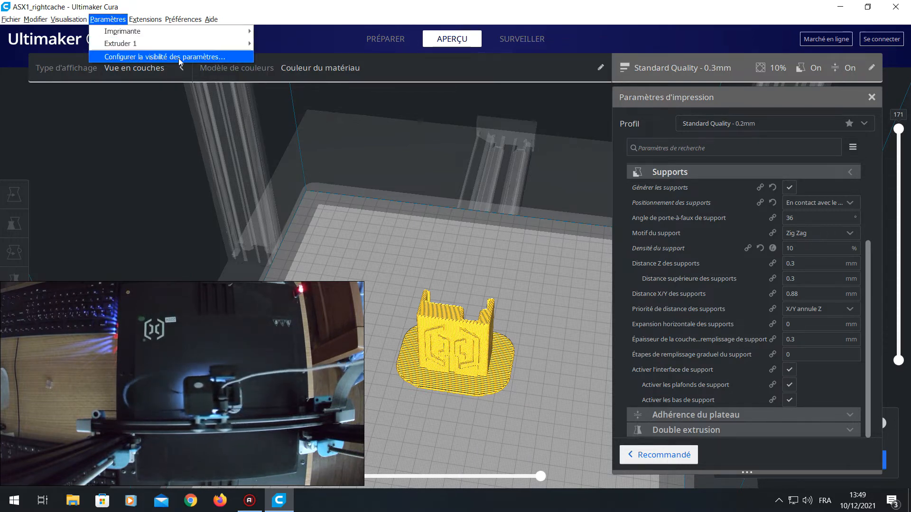
pyautogui.click(210, 57)
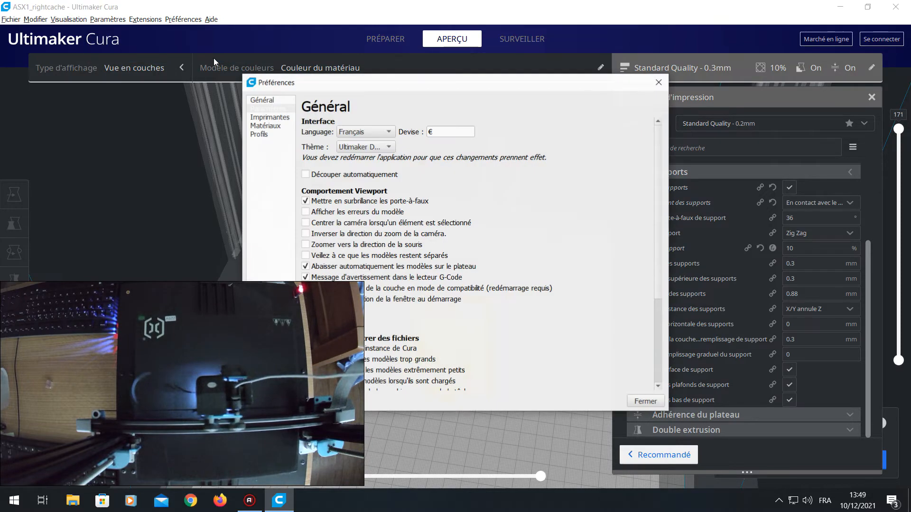
pyautogui.moveTo(363, 84); pyautogui.dragTo(584, 95)
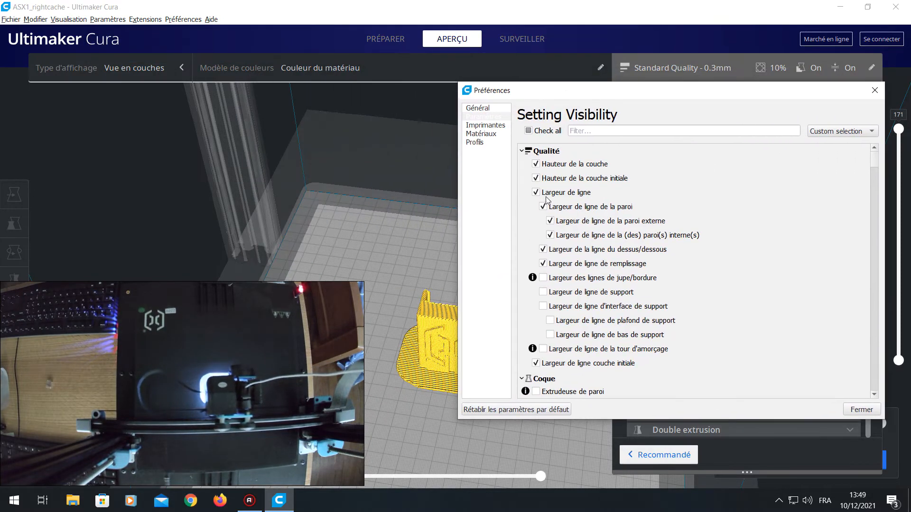
pyautogui.click(874, 90)
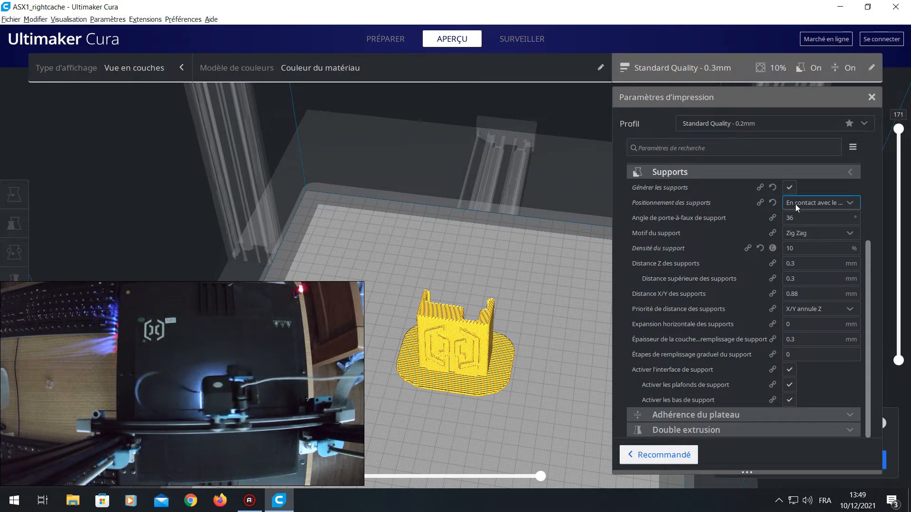
# - Inspect the choices for Positionnement des supports, review the remaining support settings and collapse Supports
pyautogui.click(828, 204)
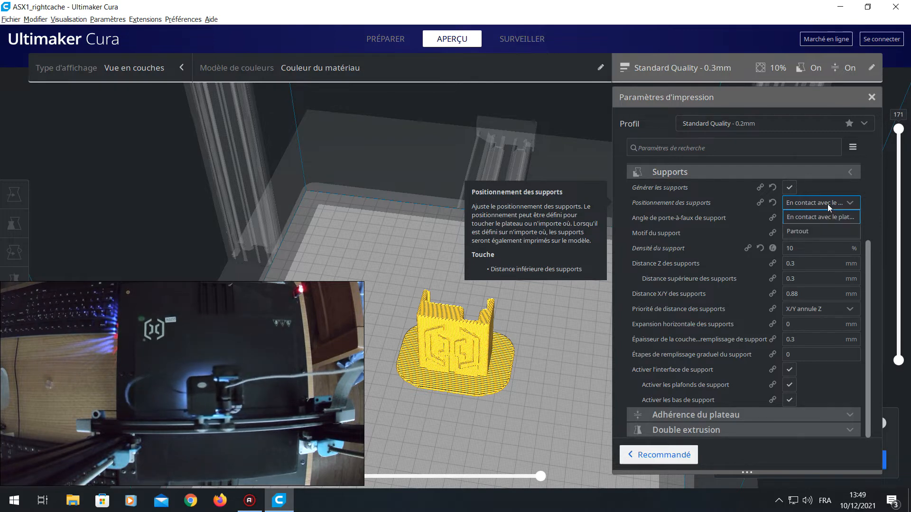
pyautogui.click(830, 203)
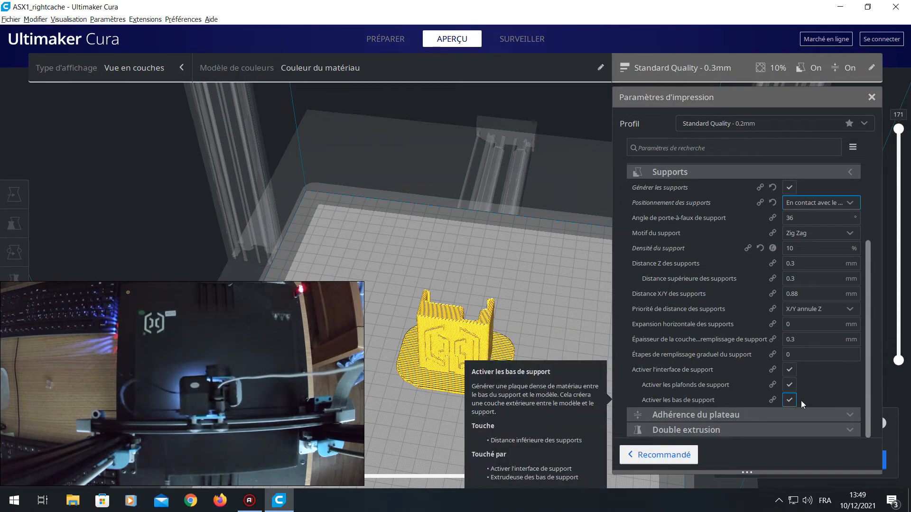
pyautogui.scroll(3, 797, 379)
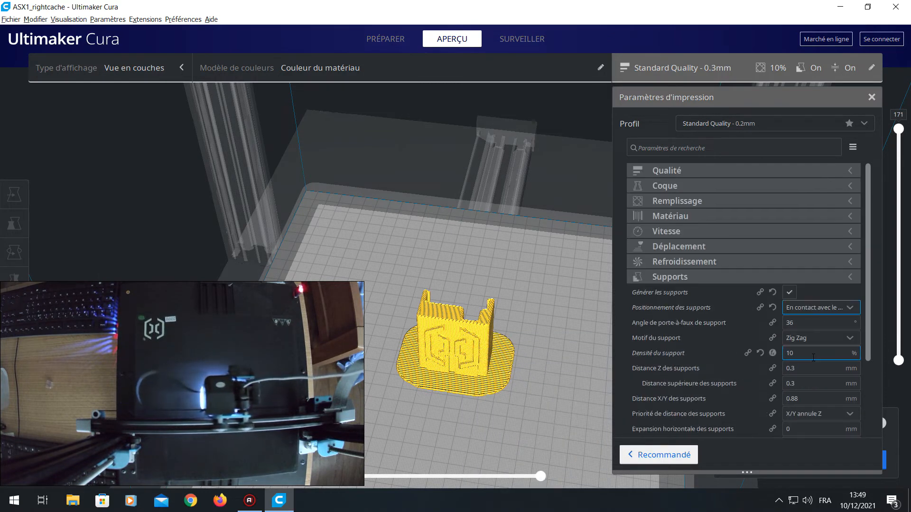
pyautogui.click(736, 276)
# - Review the fan settings under Refroidissement and the retraction, detour and avoidance options under Déplacement
pyautogui.click(734, 262)
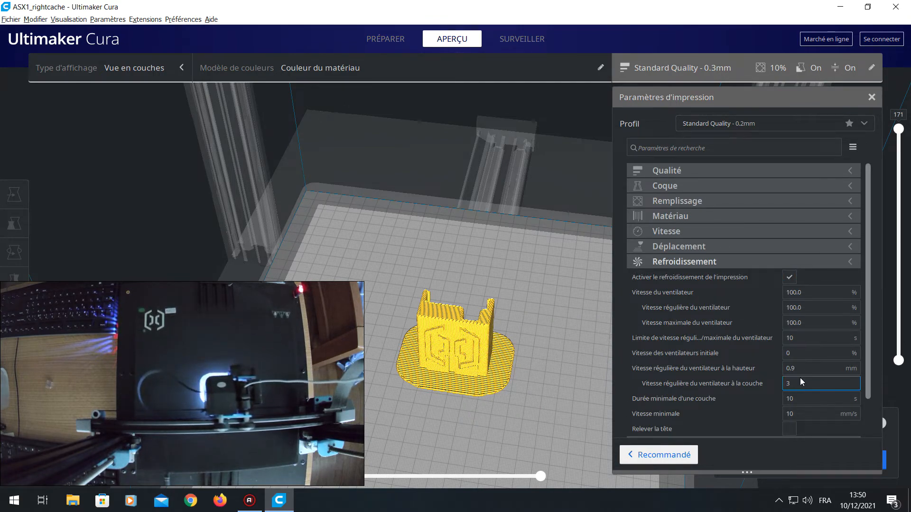
pyautogui.click(743, 261)
pyautogui.click(748, 248)
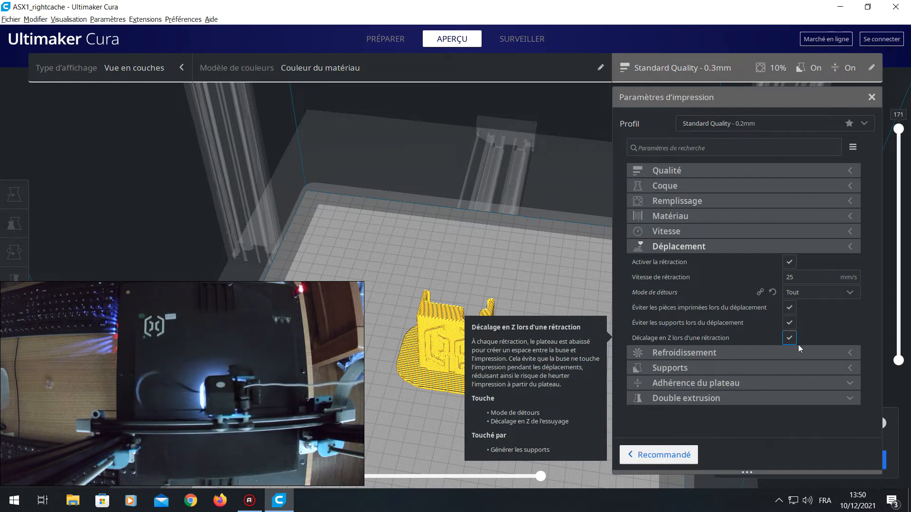
pyautogui.click(789, 323)
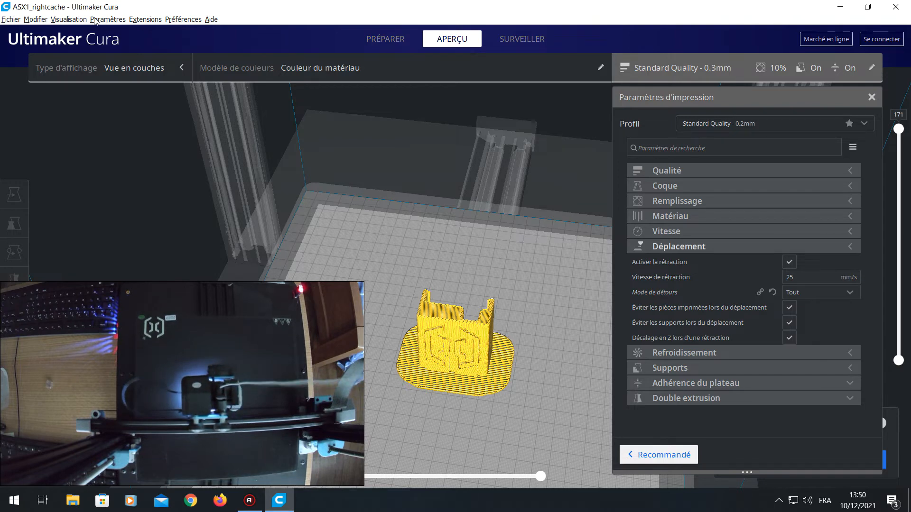
# - Browse the Coque and Remplissage entries in the setting visibility list and close the preferences
pyautogui.click(106, 19)
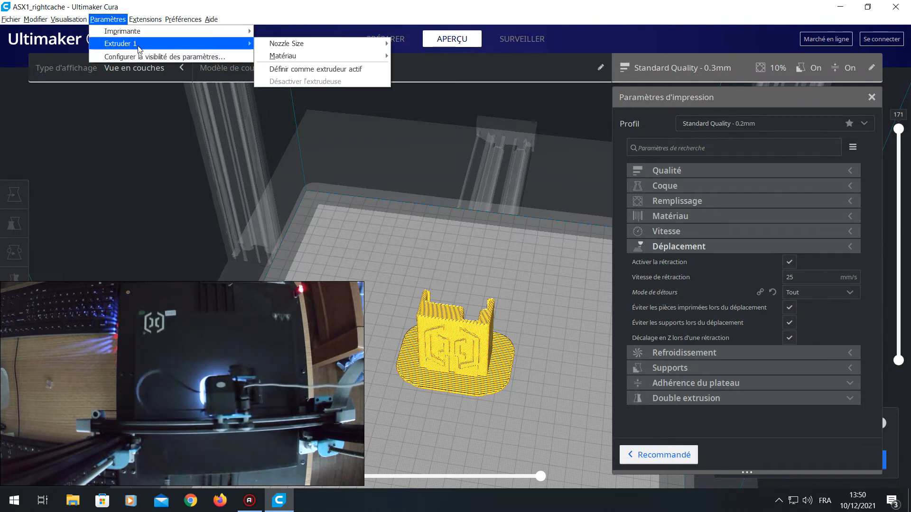
pyautogui.click(179, 58)
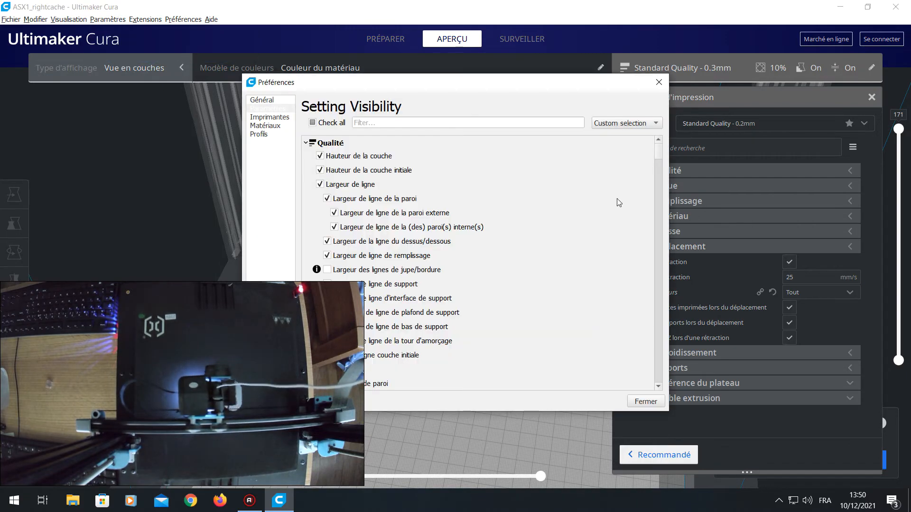
pyautogui.scroll(-5, 657, 174)
pyautogui.moveTo(538, 86); pyautogui.dragTo(736, 119)
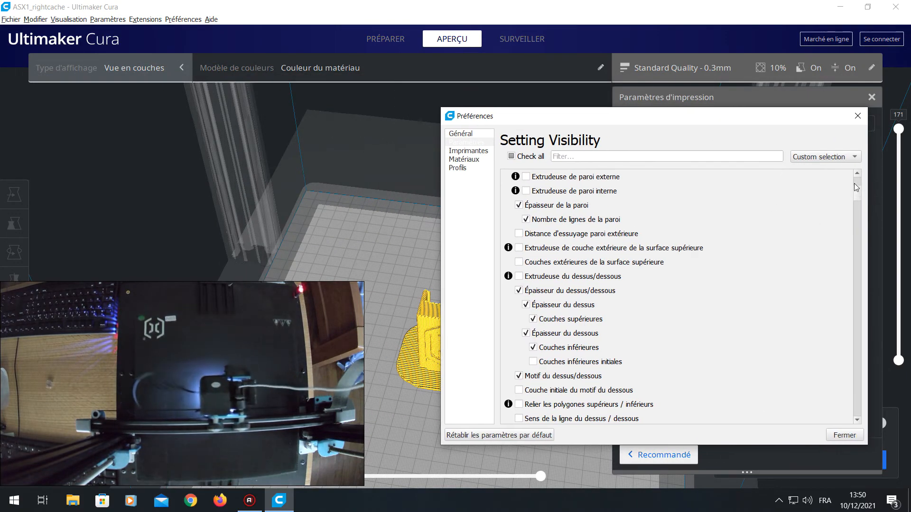
pyautogui.scroll(5, 853, 192)
pyautogui.scroll(-10, 858, 190)
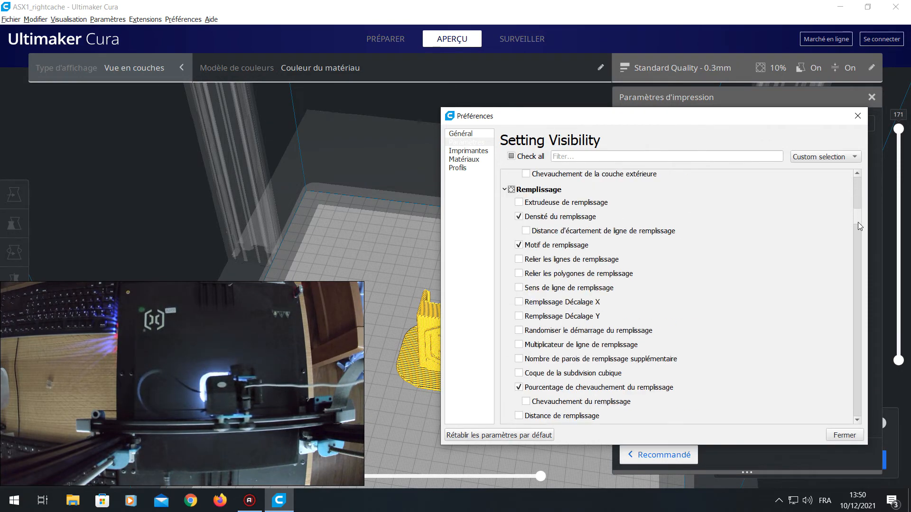
pyautogui.scroll(3, 859, 219)
pyautogui.click(857, 117)
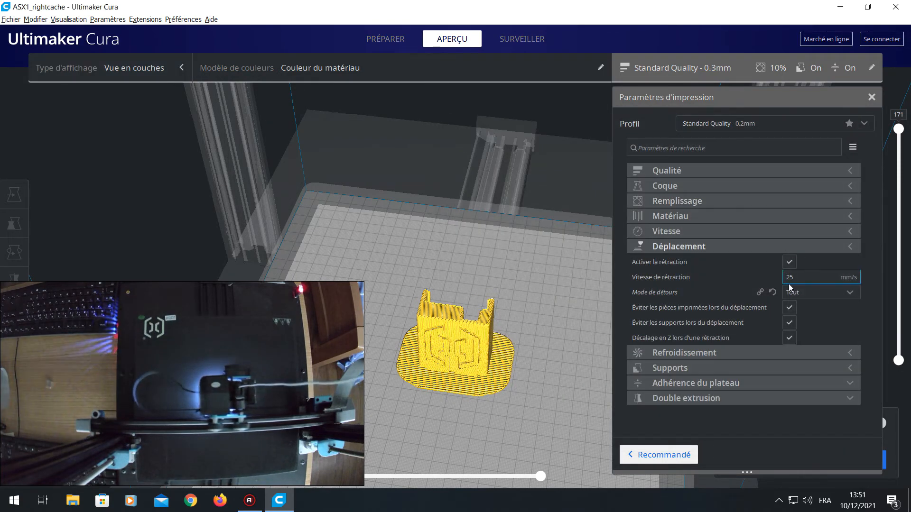
# - Collapse Déplacement and review the print, wall, travel and initial layer speeds under Vitesse
pyautogui.click(738, 245)
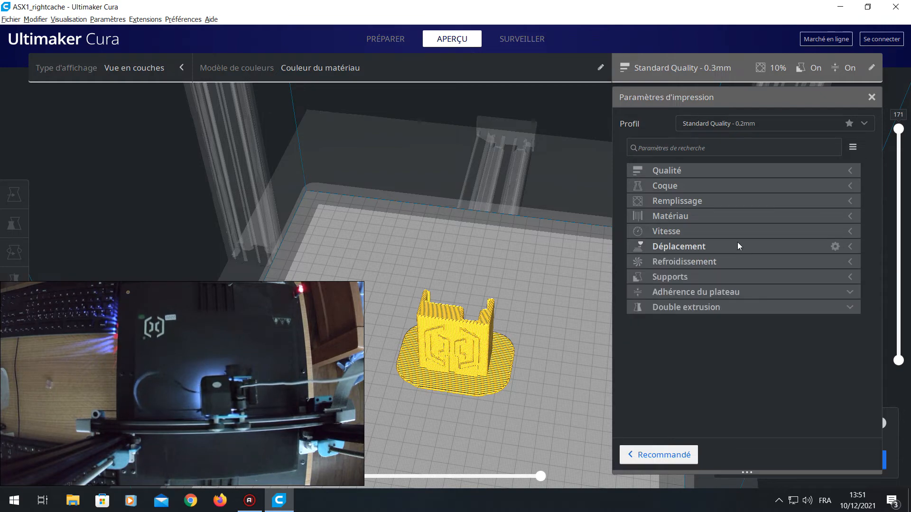
pyautogui.click(738, 232)
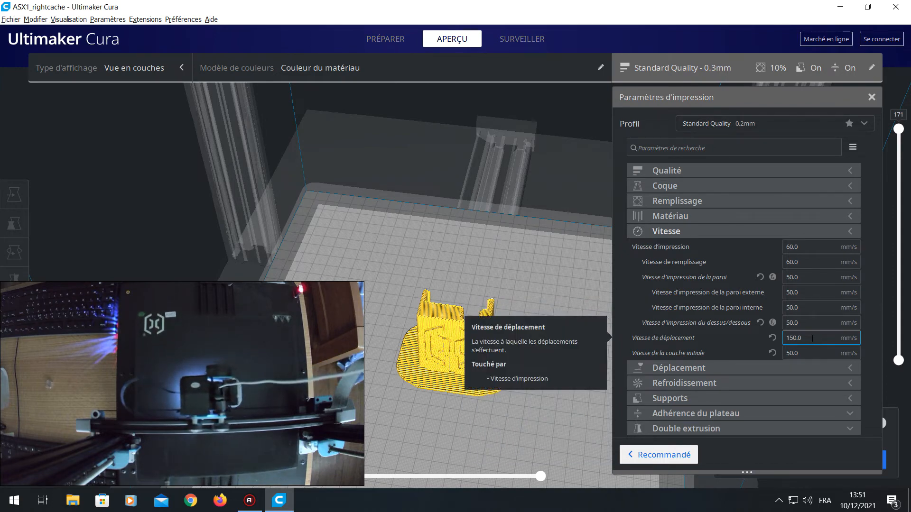
pyautogui.click(828, 354)
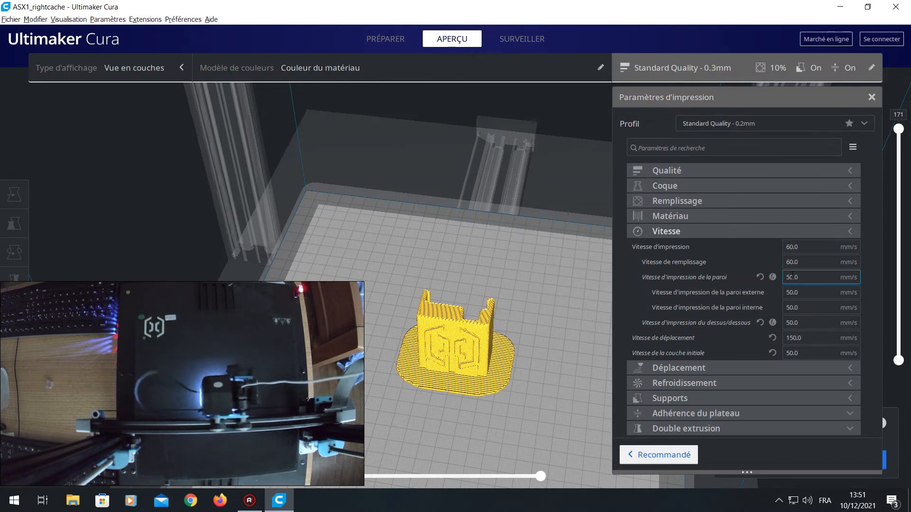
pyautogui.click(764, 231)
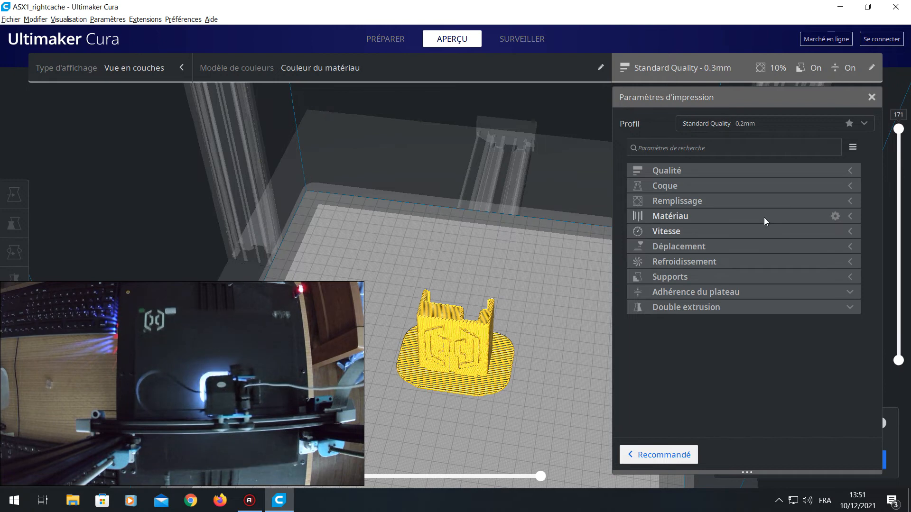
# - Review the nozzle and bed temperatures under Matériau and the density, pattern and overlap under Remplissage
pyautogui.click(764, 216)
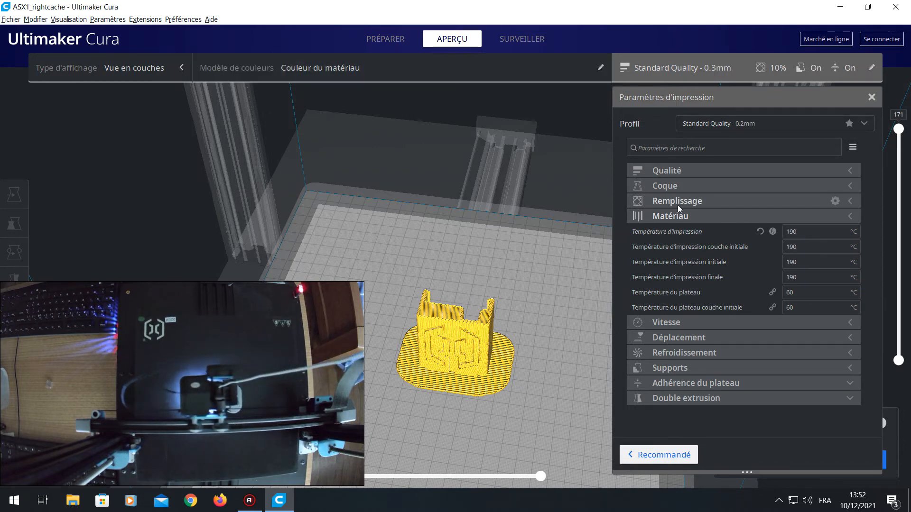
pyautogui.click(763, 216)
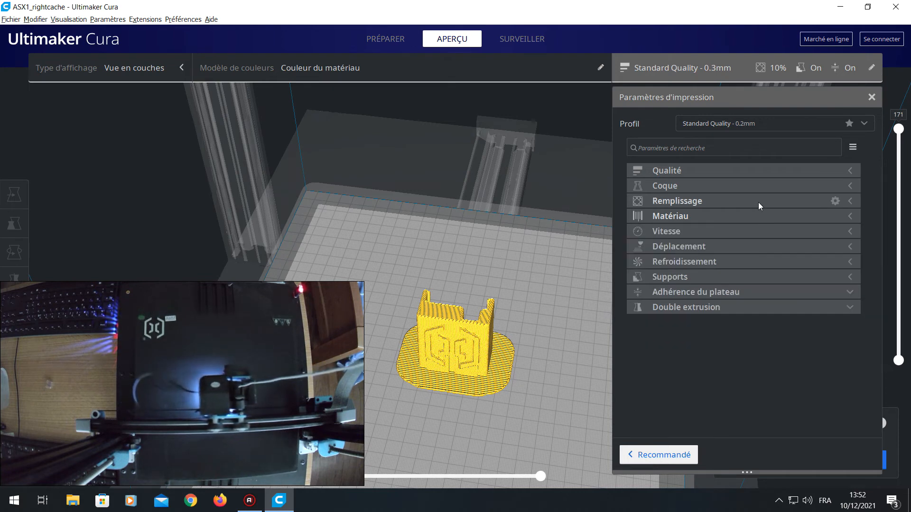
pyautogui.click(758, 201)
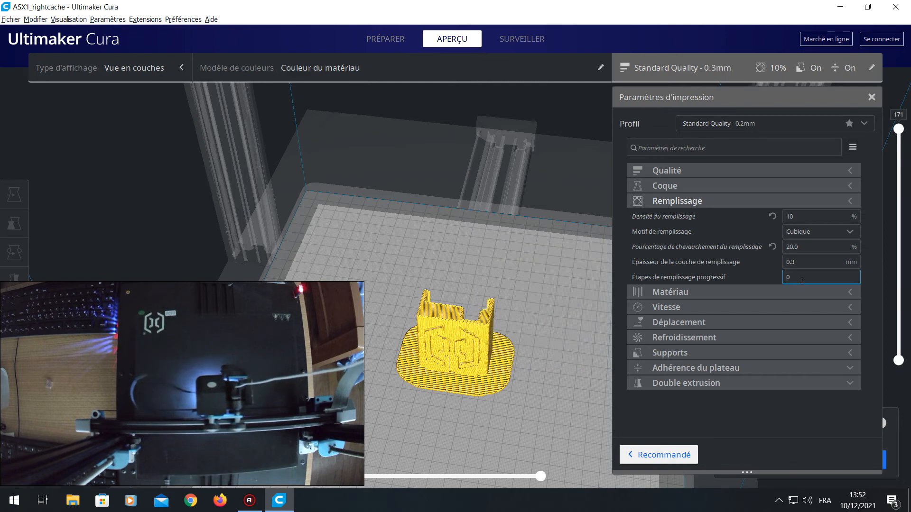
pyautogui.click(781, 201)
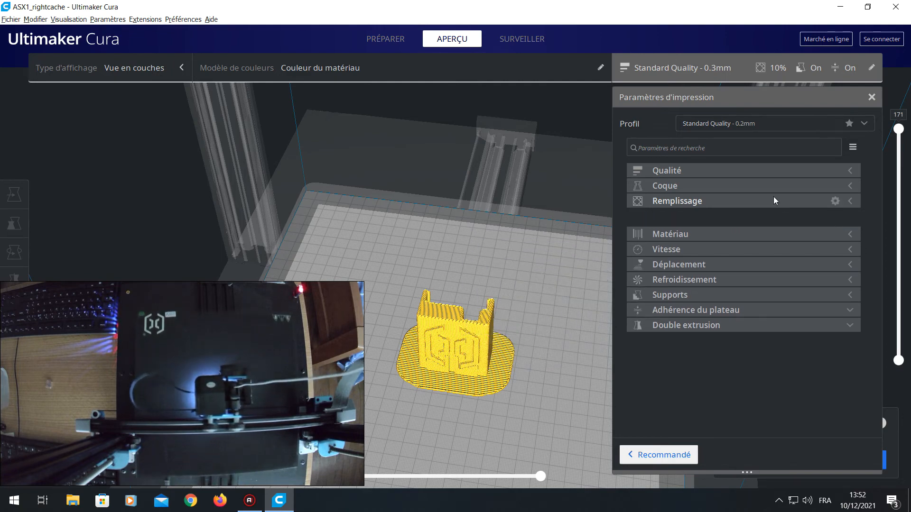
# - Review the wall and top/bottom settings under Coque and the layer heights and line widths under Qualité
pyautogui.click(764, 185)
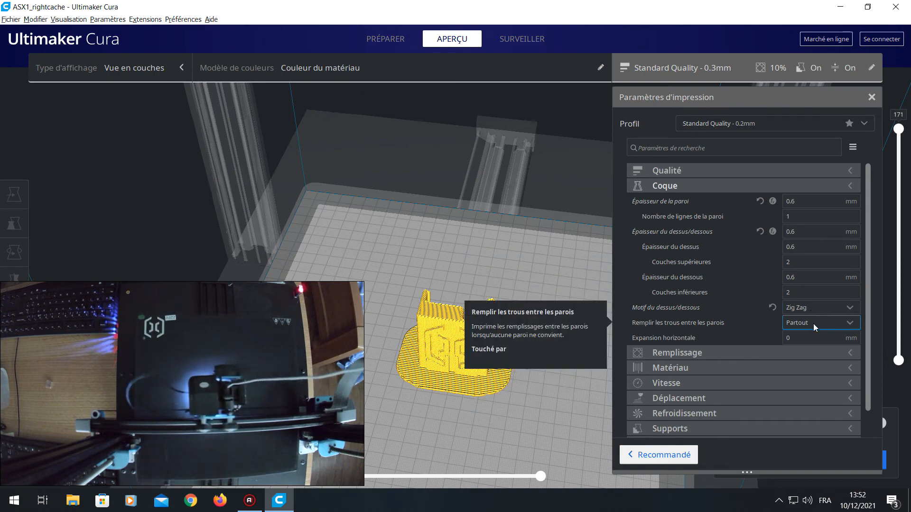
pyautogui.click(769, 185)
pyautogui.click(770, 170)
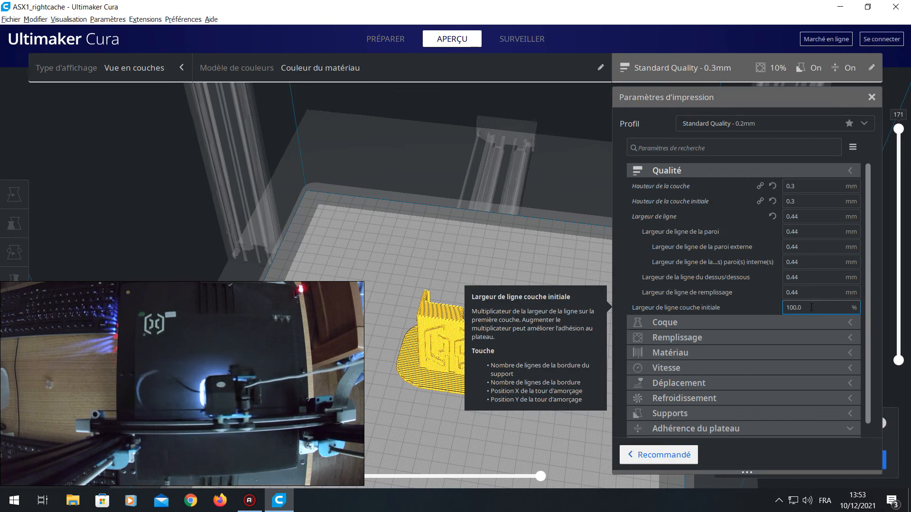
# - Collapse Qualité and briefly check the raft settings under Adhérence du plateau before collapsing that category too
pyautogui.click(781, 168)
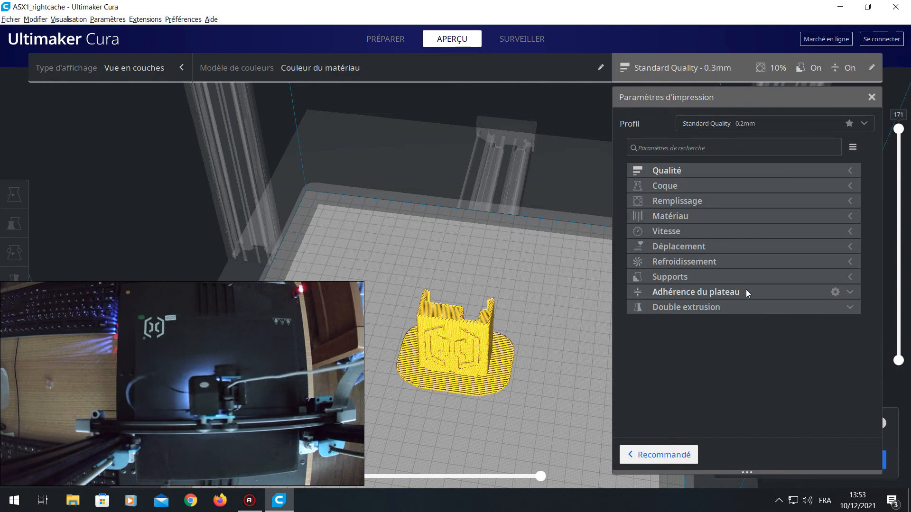
pyautogui.click(743, 292)
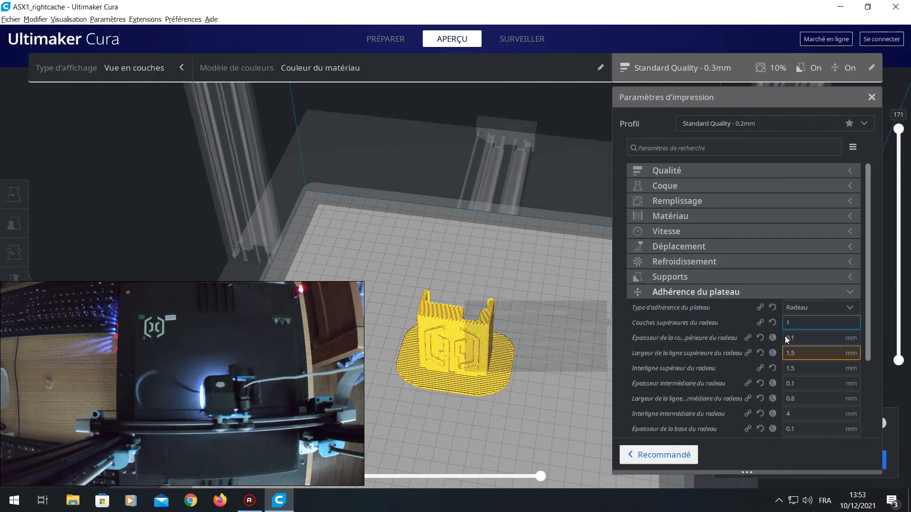
pyautogui.click(776, 292)
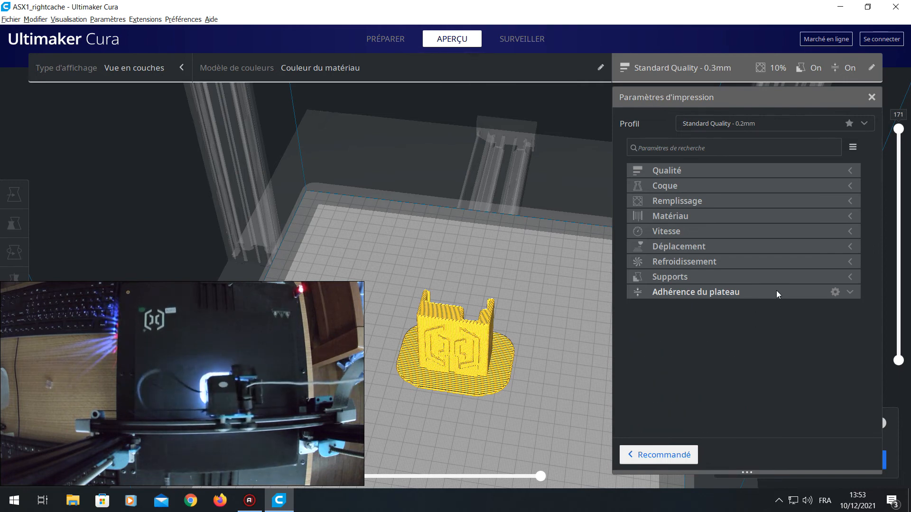
# - Review the retraction, combing mode and obstacle avoidance settings under Déplacement, leaving the category expanded
pyautogui.click(757, 248)
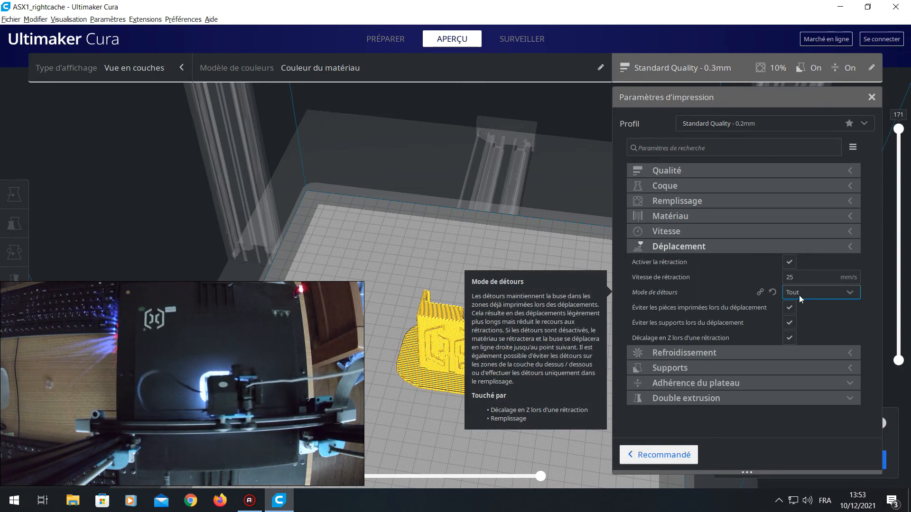
pyautogui.click(778, 243)
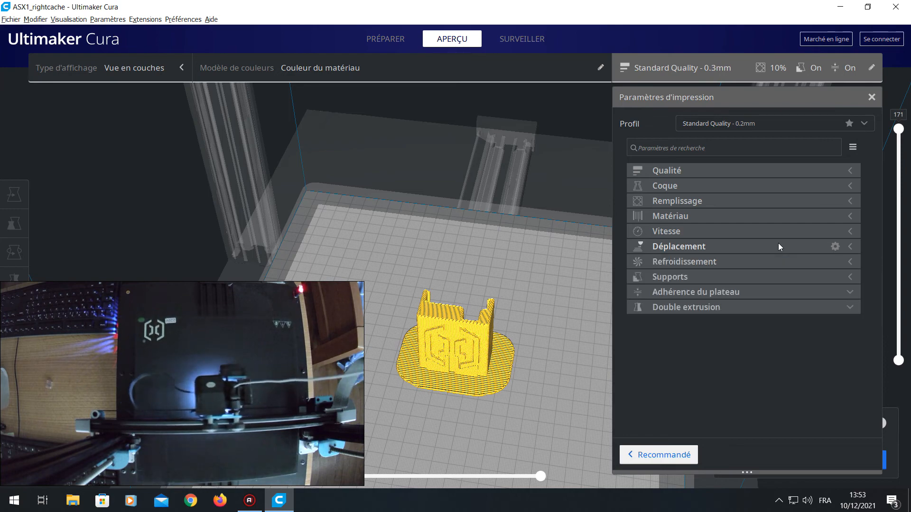
pyautogui.click(778, 243)
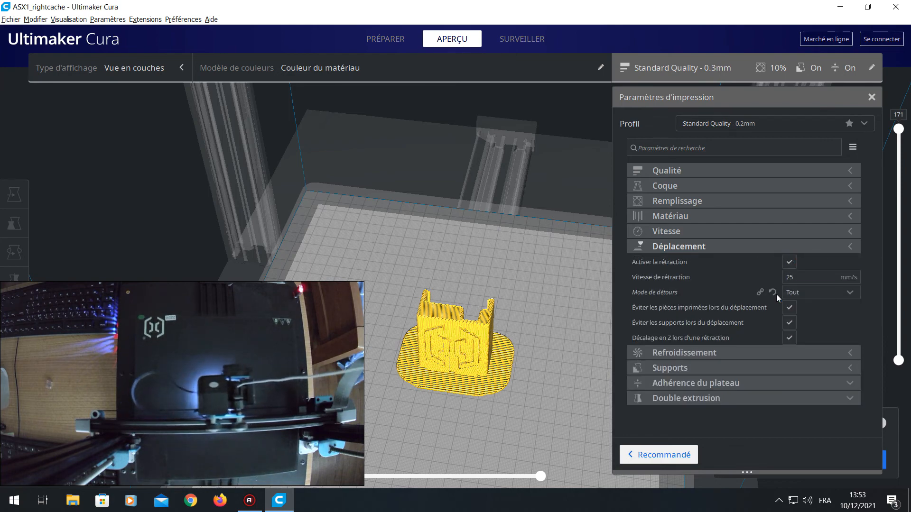
# - Expand Adhérence du plateau and examine all raft layer, line width, spacing and print speed settings alongside the Déplacement settings
pyautogui.click(764, 382)
pyautogui.scroll(-4, 853, 300)
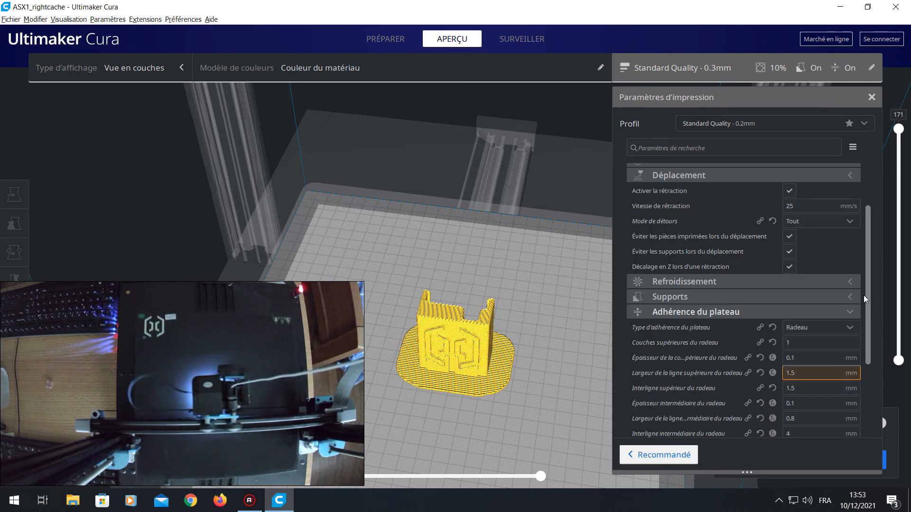
pyautogui.scroll(-3, 871, 331)
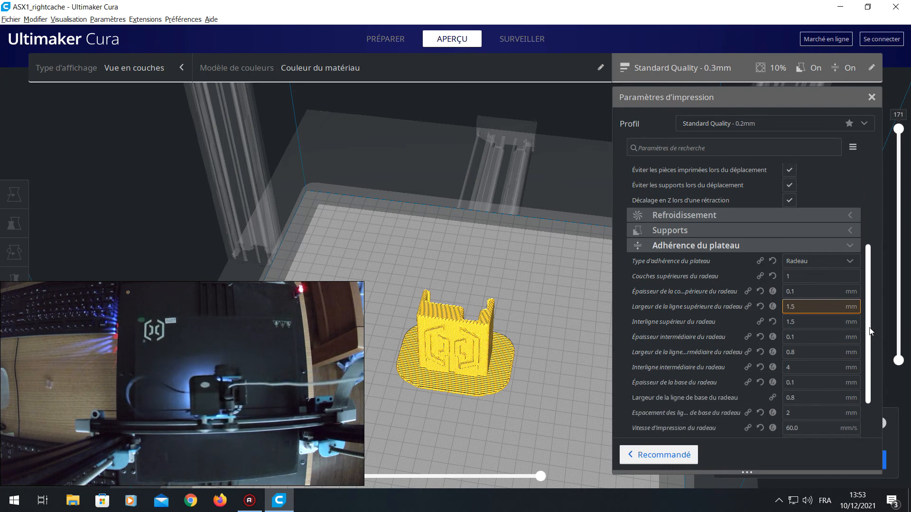
pyautogui.scroll(3, 871, 331)
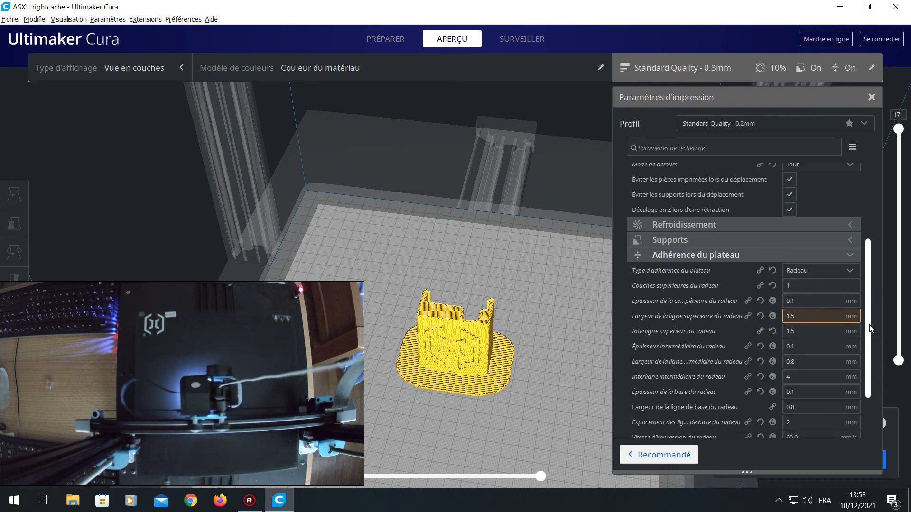
pyautogui.scroll(2, 871, 328)
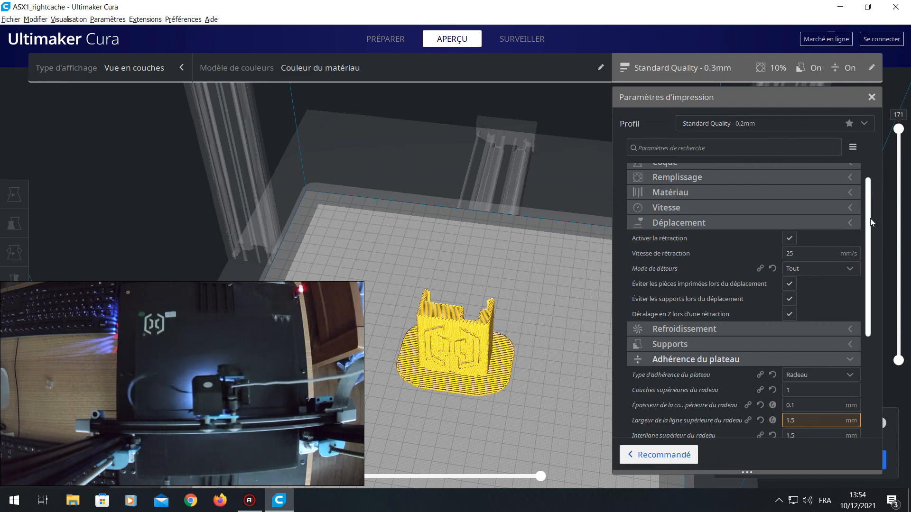
pyautogui.moveTo(871, 204); pyautogui.dragTo(874, 321)
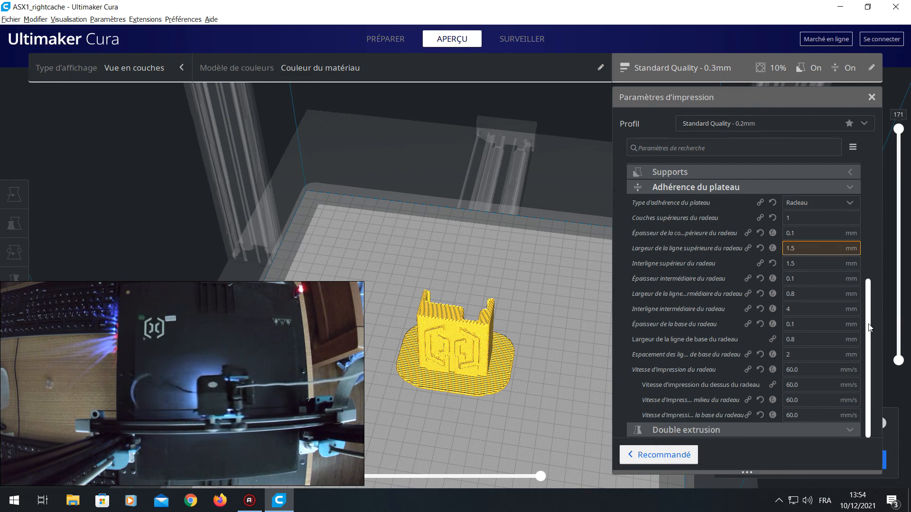
pyautogui.moveTo(870, 337); pyautogui.dragTo(871, 201)
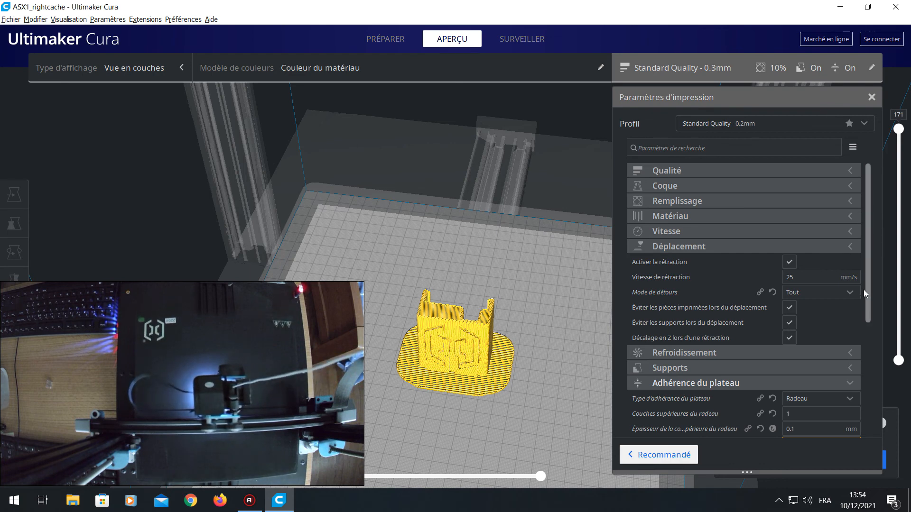
pyautogui.moveTo(871, 242)
pyautogui.mouseDown()
pyautogui.moveTo(877, 360)
pyautogui.moveTo(872, 228)
pyautogui.mouseUp()
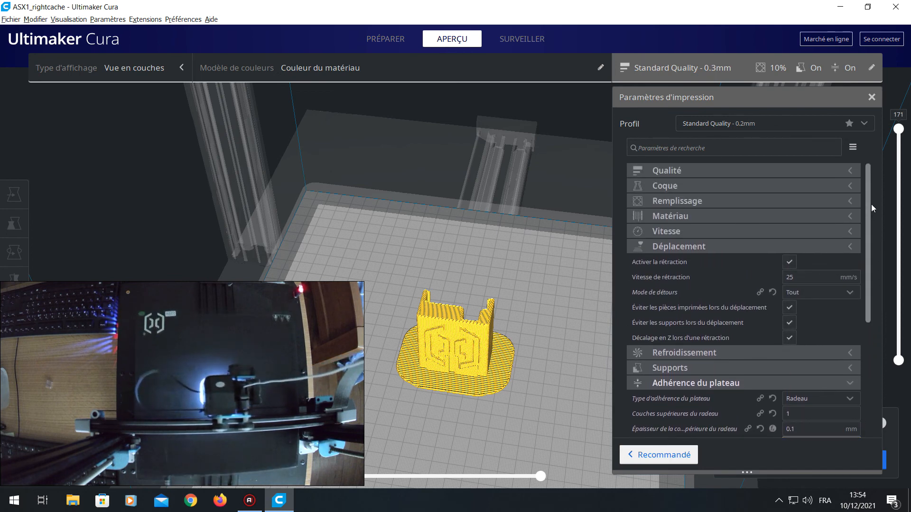